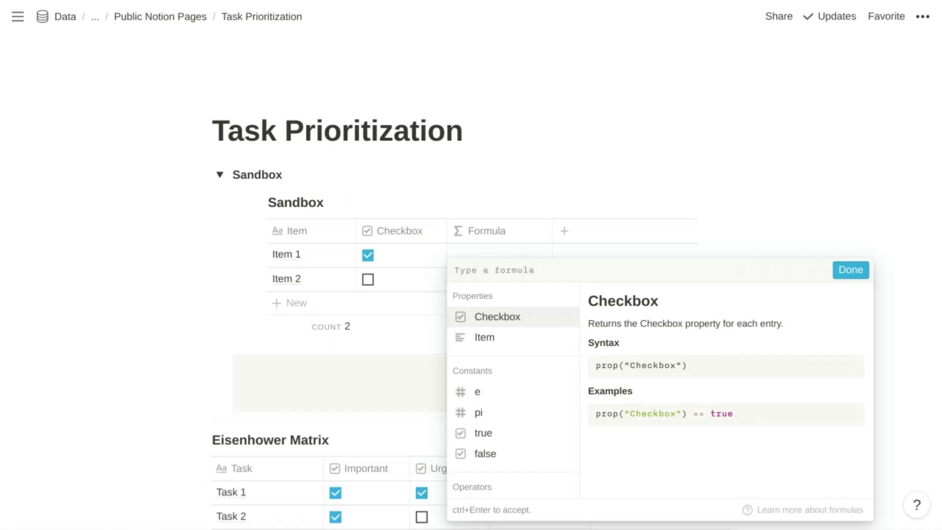
# - Enter the formula if(2 == 2, "Yes", "No") for the Sandbox table's Formula property and accept it
pyautogui.write('if(')
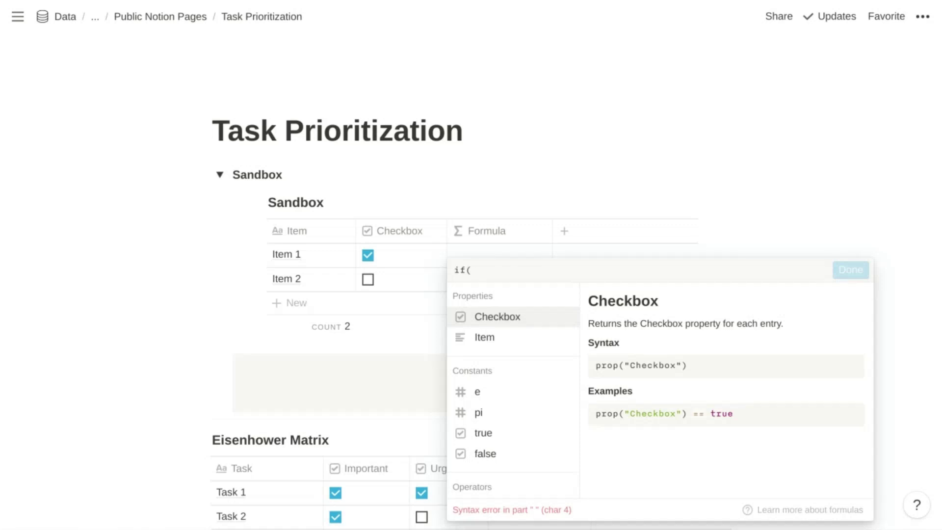
pyautogui.write('2 == 2')
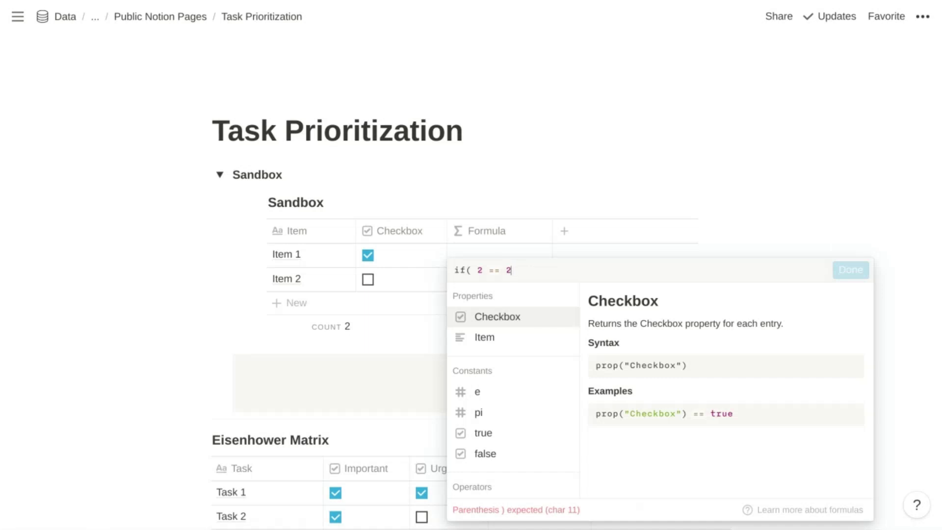
pyautogui.write(',')
pyautogui.write('"Y')
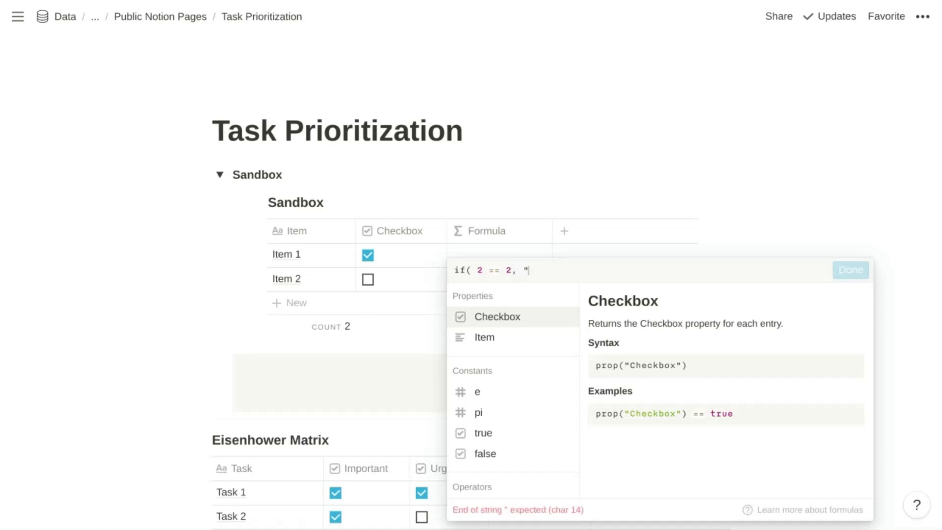
pyautogui.write('es",')
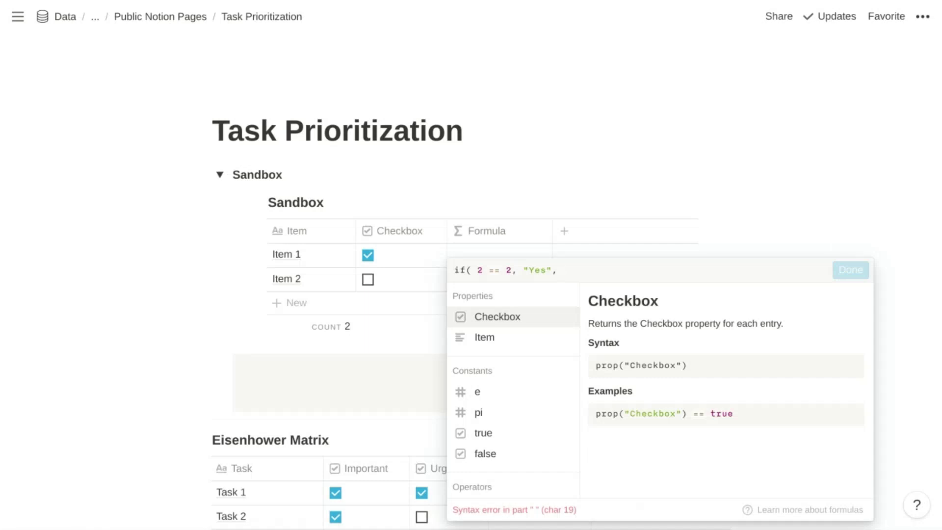
pyautogui.write('"No')
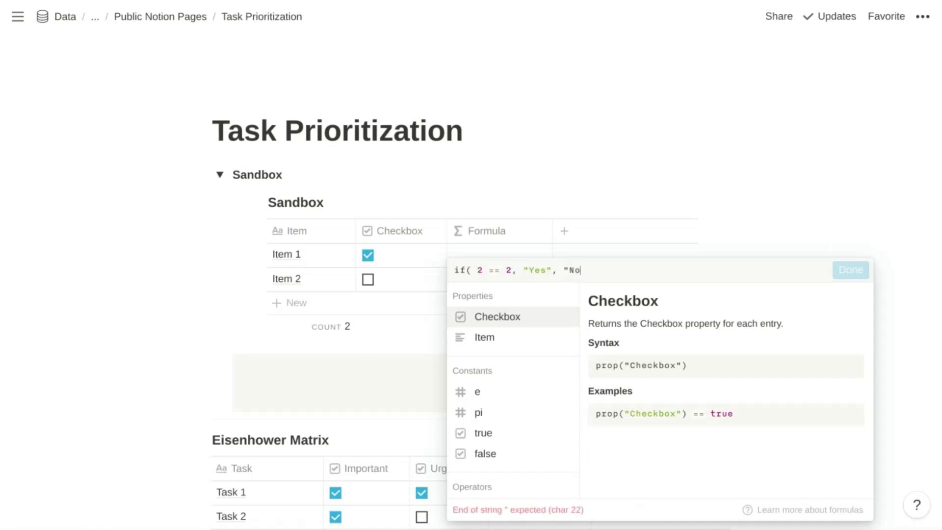
pyautogui.write('" )')
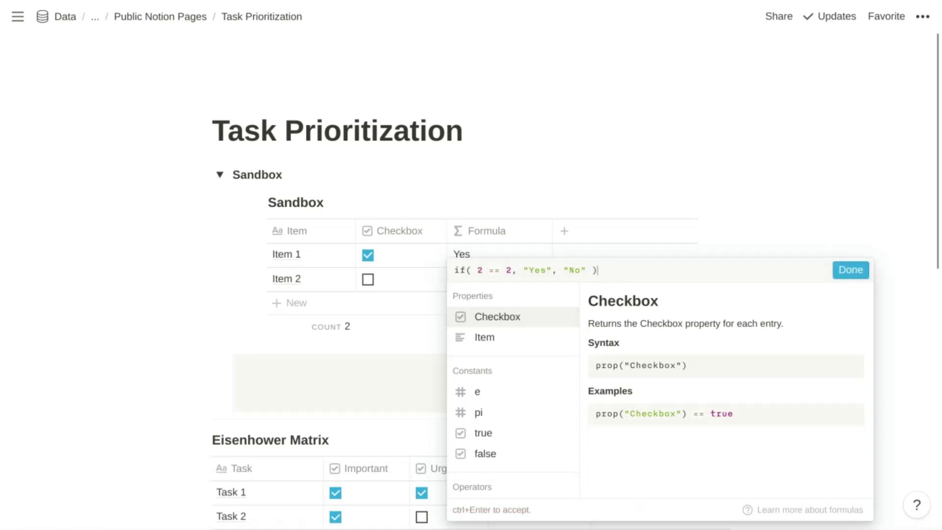
pyautogui.hotkey('ctrl', 'Return')
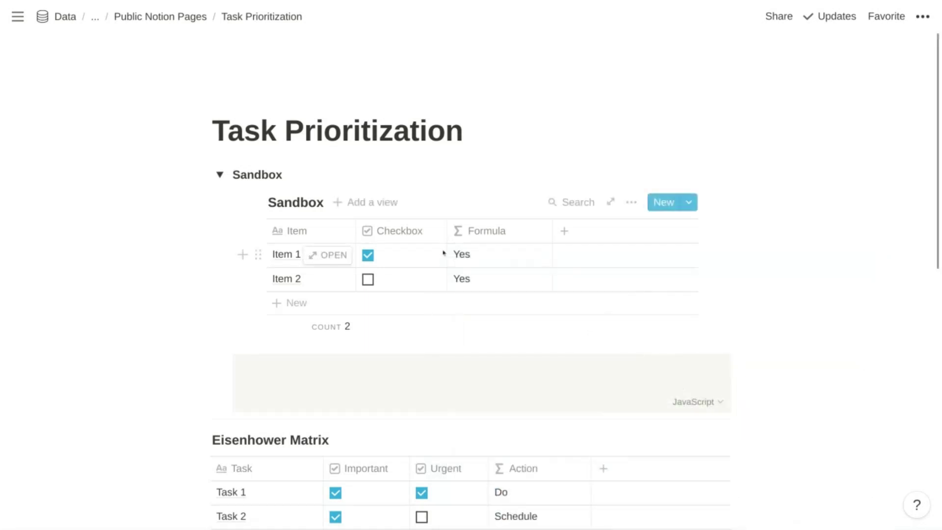
# - Replace the first 2 in the Sandbox formula's condition with prop("Item")
pyautogui.click(472, 255)
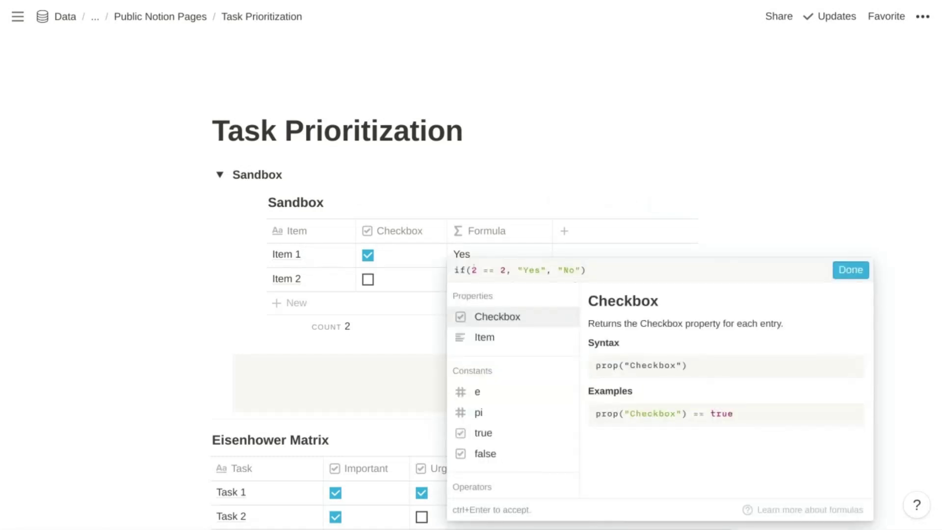
pyautogui.click(476, 270)
pyautogui.press('BackSpace')
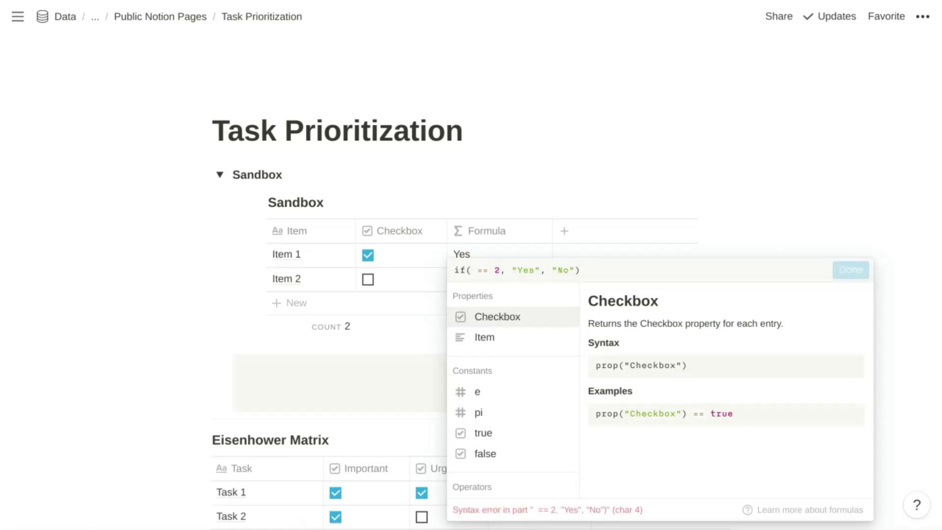
pyautogui.write('prop(')
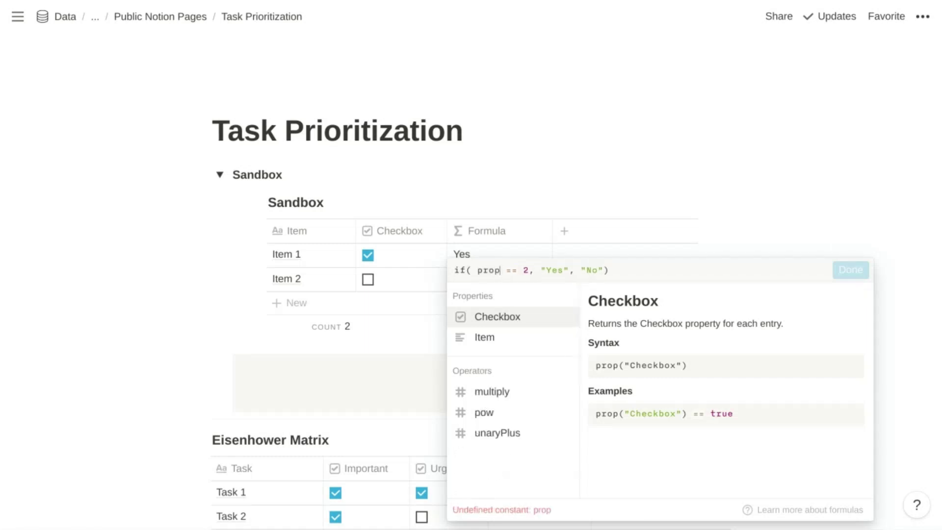
pyautogui.write(' "Item"')
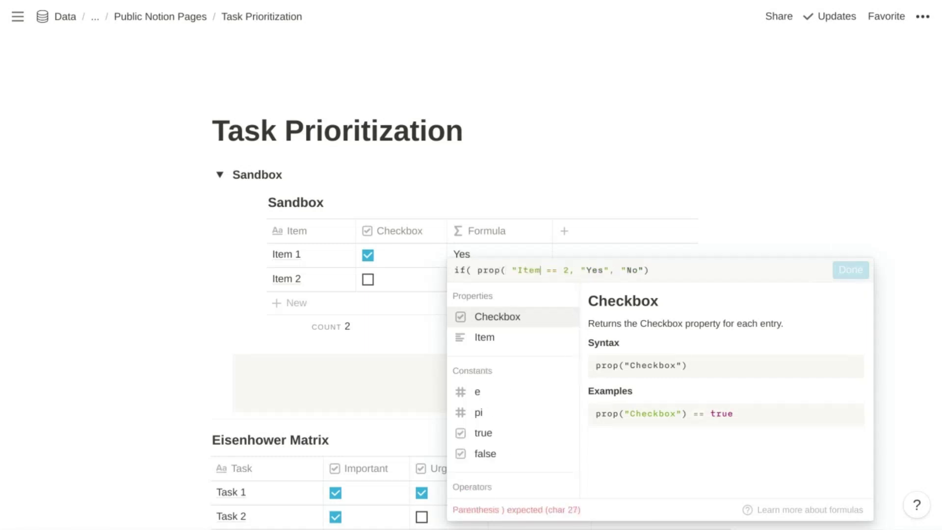
pyautogui.write(' )')
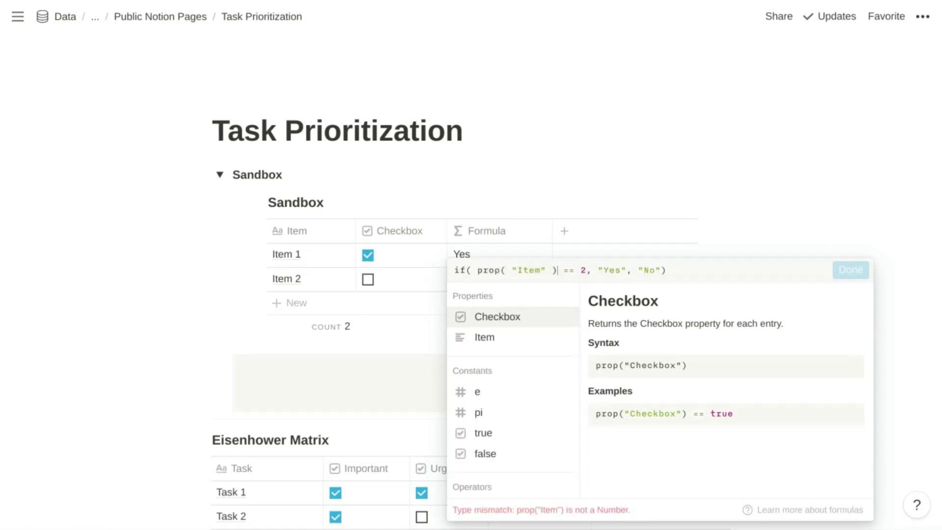
# - Set the comparison value in the Sandbox formula's condition to "Item 1" and accept the formula
pyautogui.click(580, 270)
pyautogui.hotkey('shift', 'Right')
pyautogui.write('"Item 1')
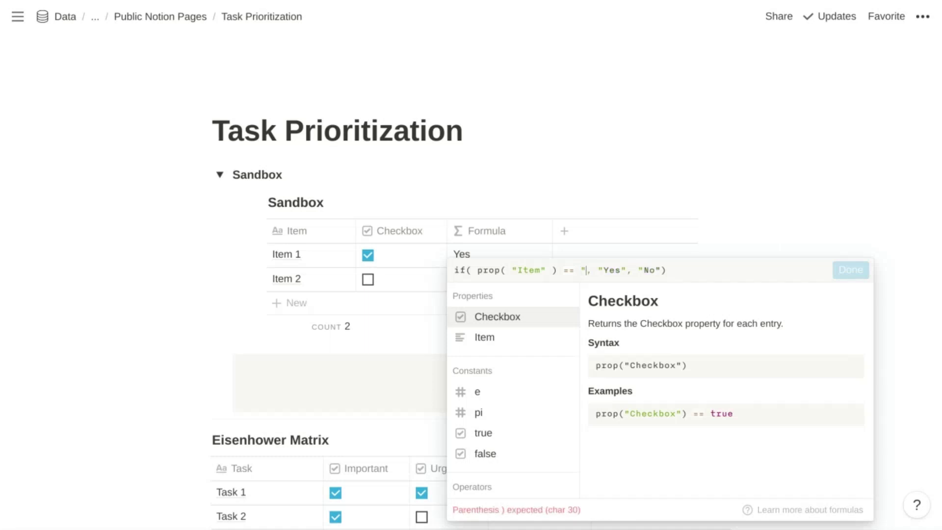
pyautogui.write('"')
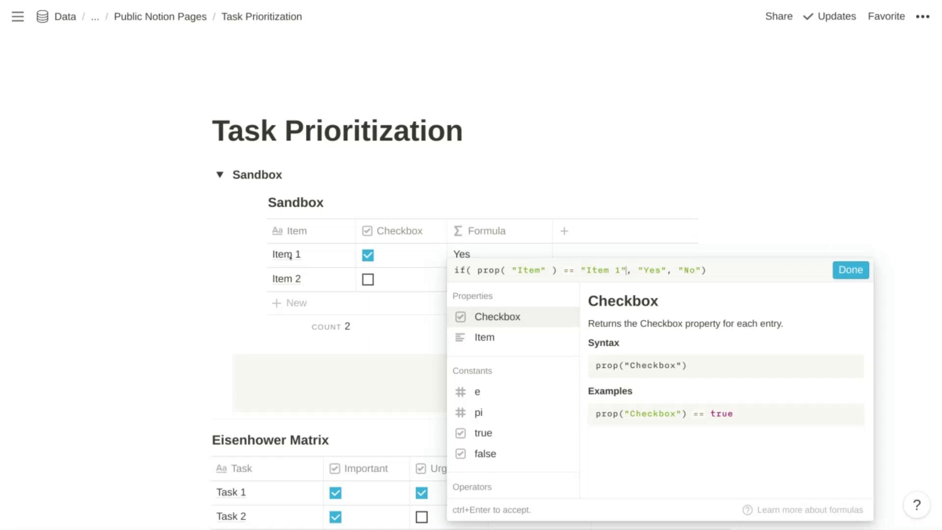
pyautogui.click(850, 269)
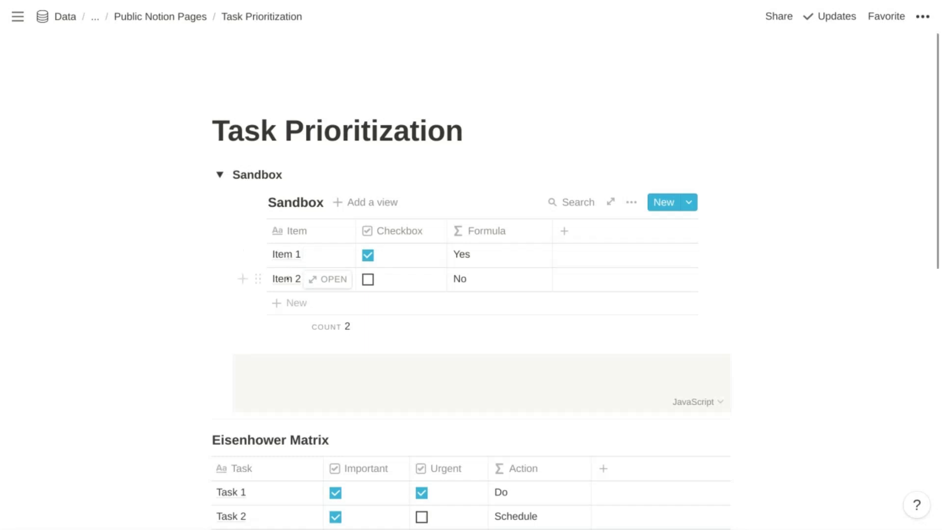
# - Change the comparison value in the Sandbox formula's condition to "Item 2" and apply it
pyautogui.click(473, 255)
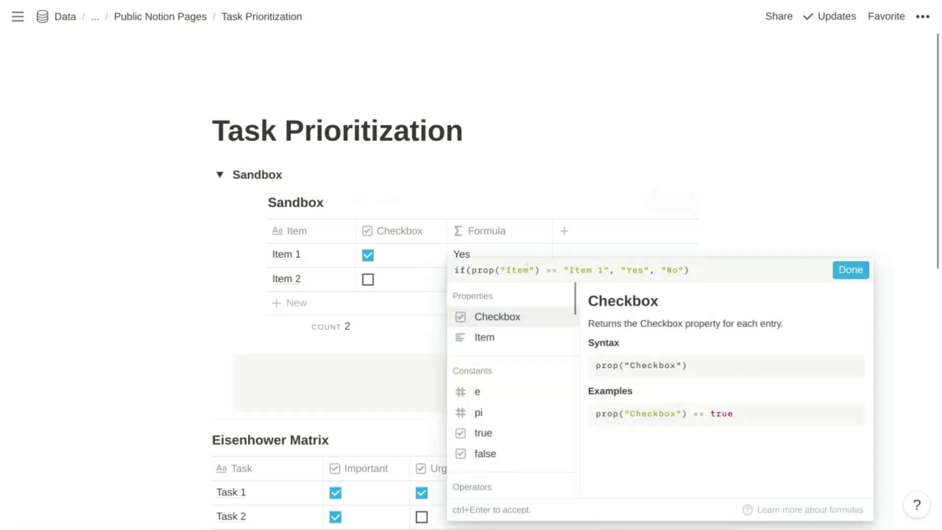
pyautogui.press('BackSpace')
pyautogui.write('2')
pyautogui.click(441, 287)
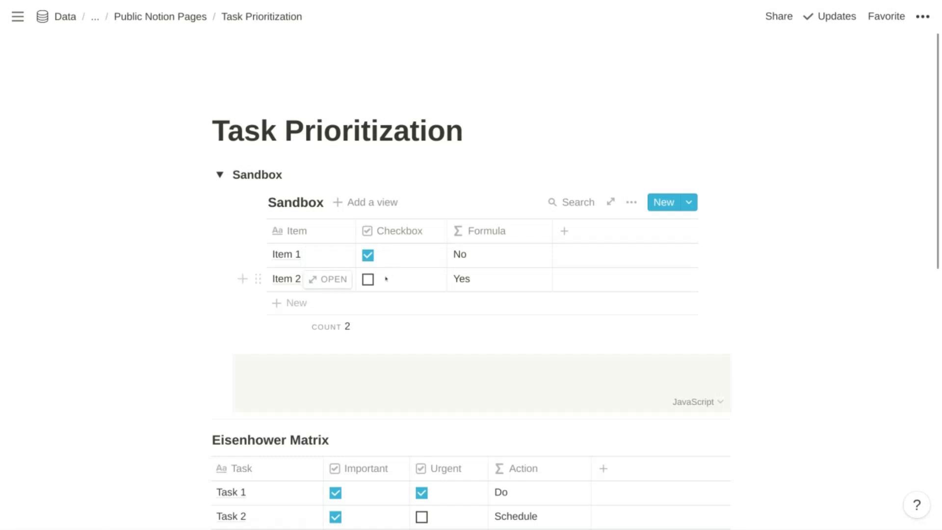
# - Replace the whole condition of the Sandbox formula with prop("Checkbox") and accept it
pyautogui.click(480, 253)
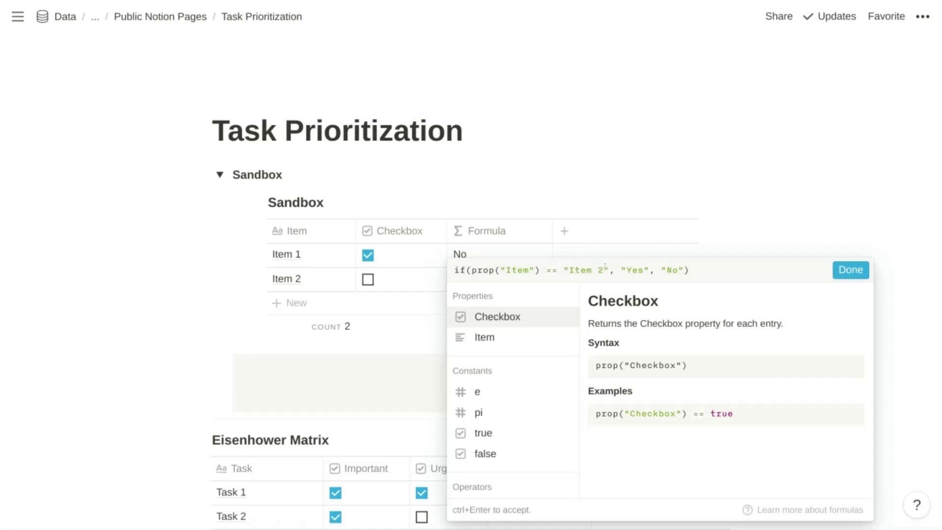
pyautogui.moveTo(605, 266); pyautogui.dragTo(467, 265)
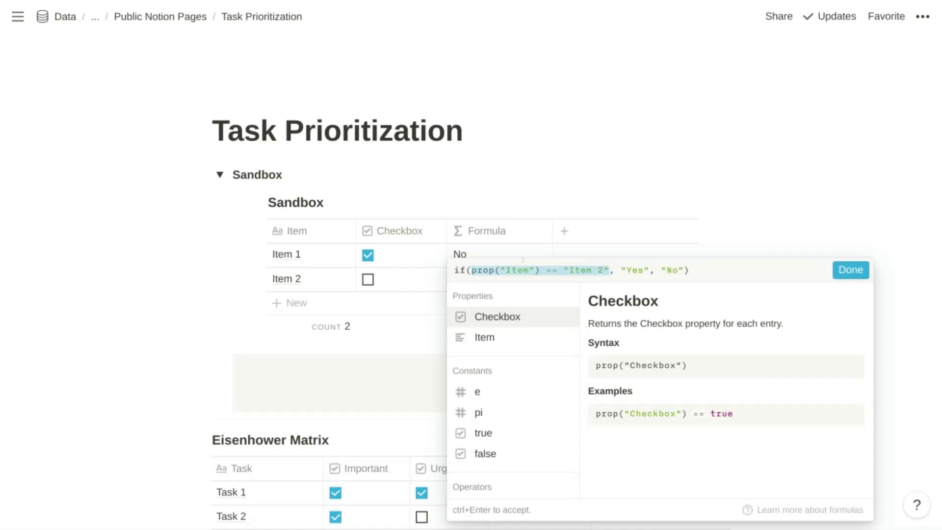
pyautogui.write('prop("Checkbox")')
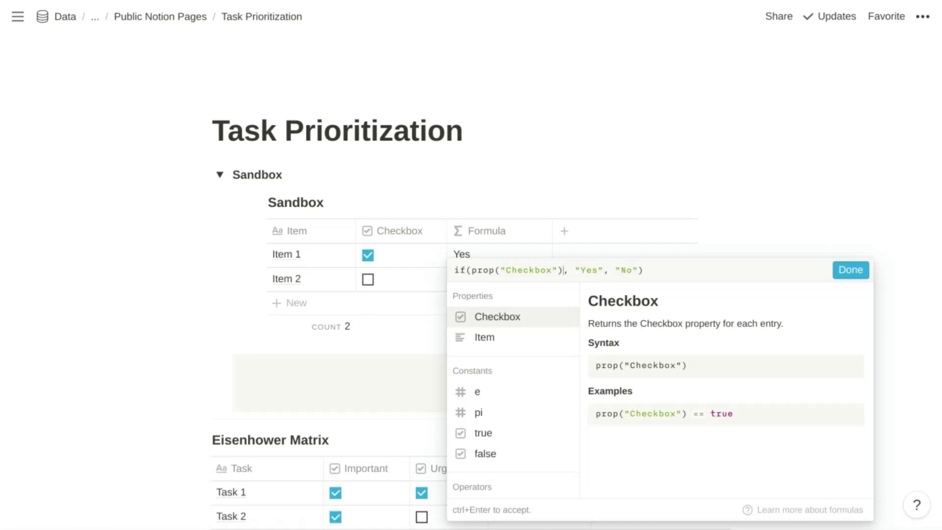
pyautogui.hotkey('ctrl', 'Return')
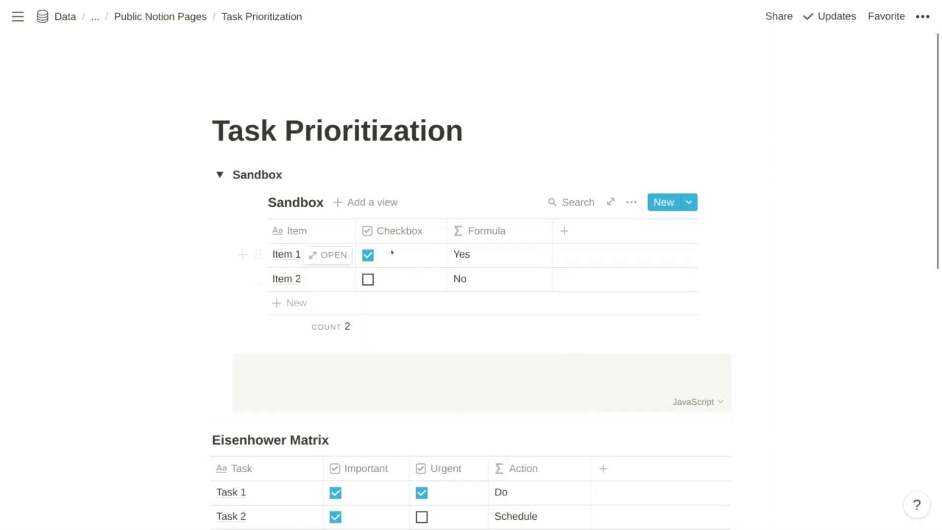
# - Clear the checkbox of Item 1 and tick the checkbox of Item 2 in the Sandbox table
pyautogui.click(368, 255)
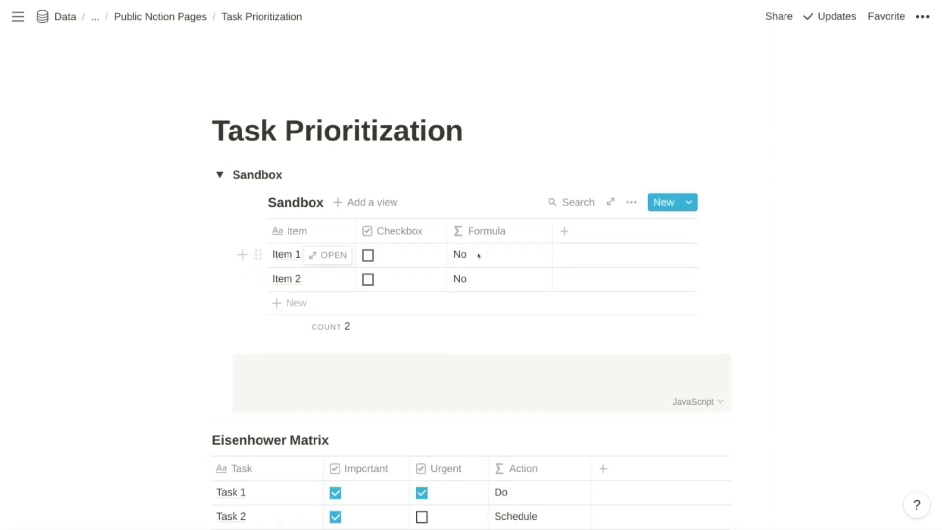
pyautogui.click(368, 279)
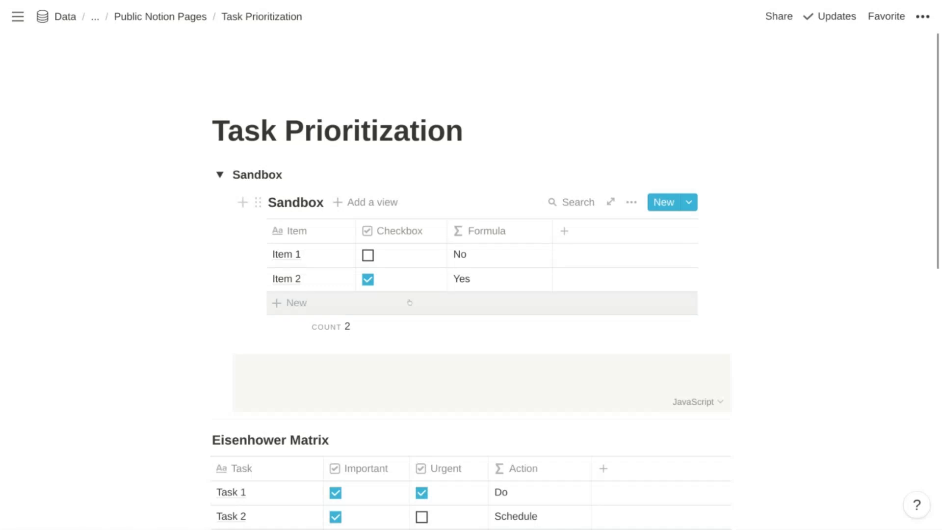
# - Start the formula in the code block above the Eisenhower Matrix with the line if( prop( "Imporant" ), and begin a second line
pyautogui.scroll(-3, 165, 208)
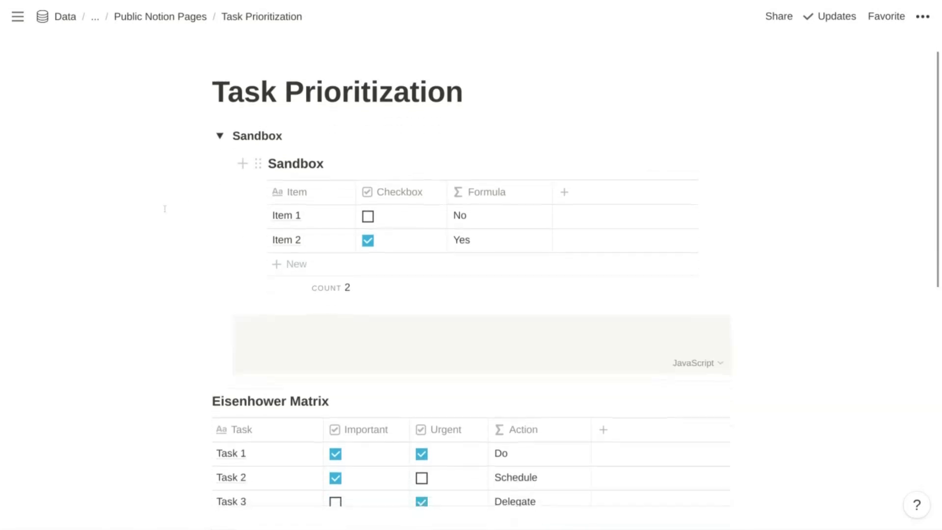
pyautogui.scroll(-4, 471, 270)
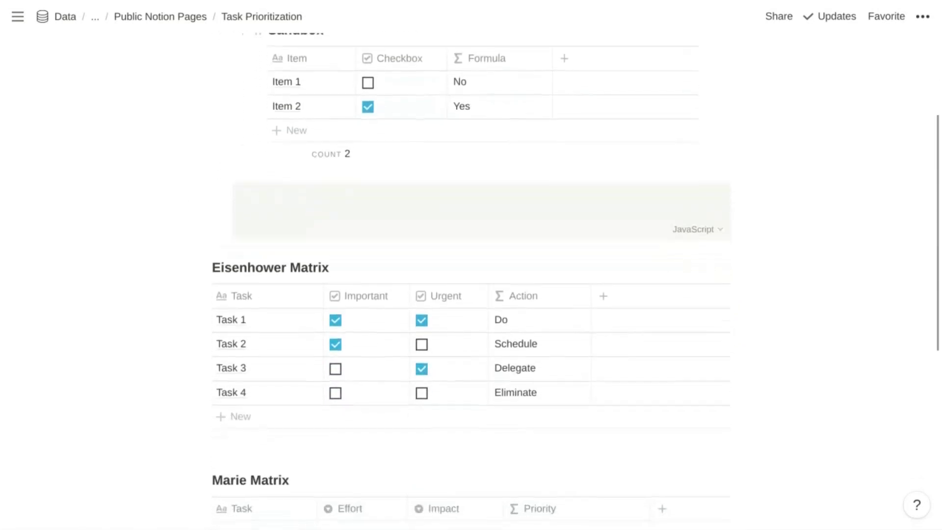
pyautogui.scroll(-1, 471, 270)
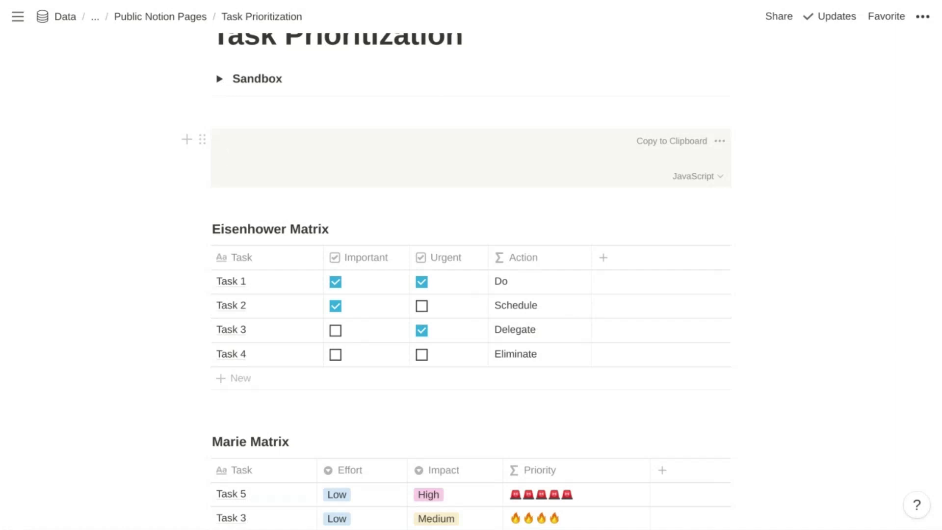
pyautogui.write('if')
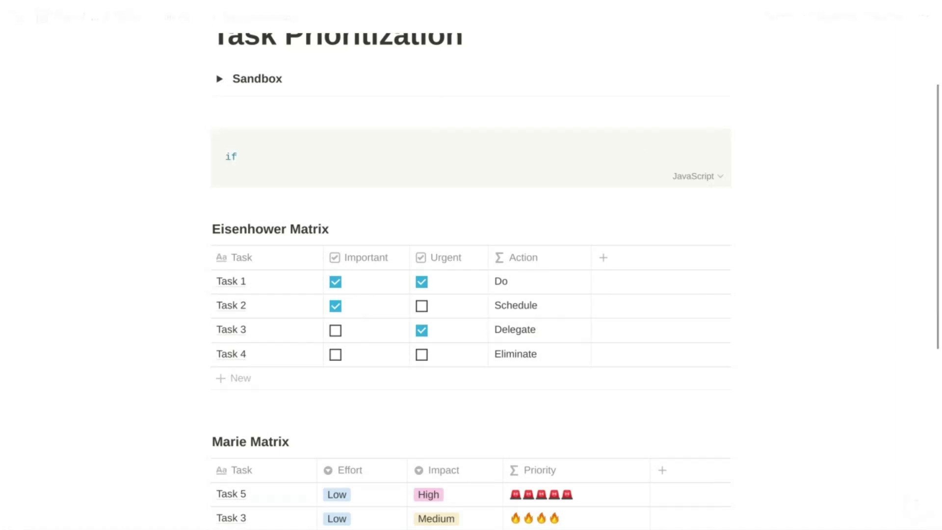
pyautogui.write('( ')
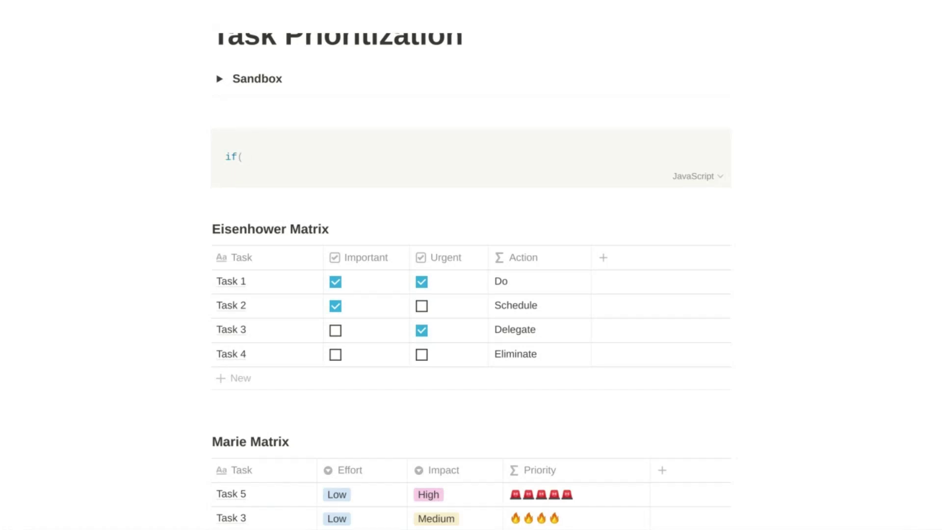
pyautogui.write('prop( ')
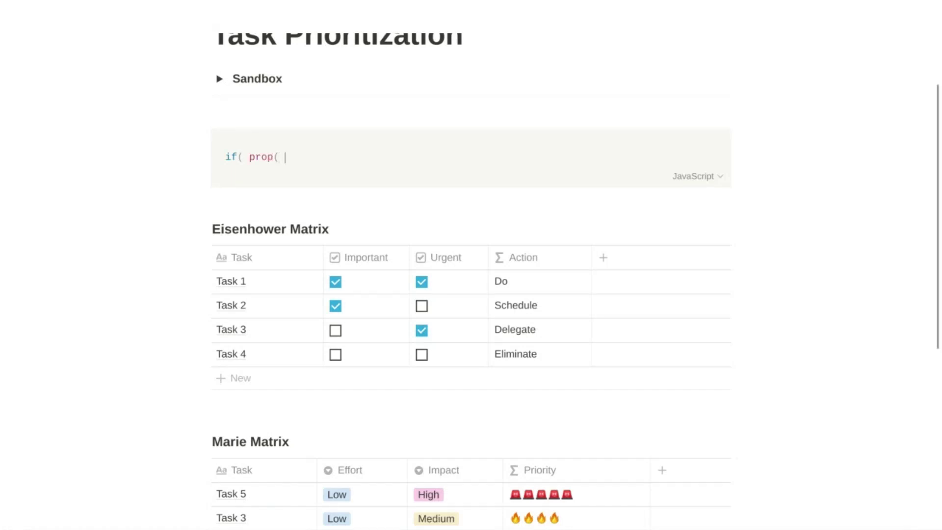
pyautogui.write('"Imporant" )')
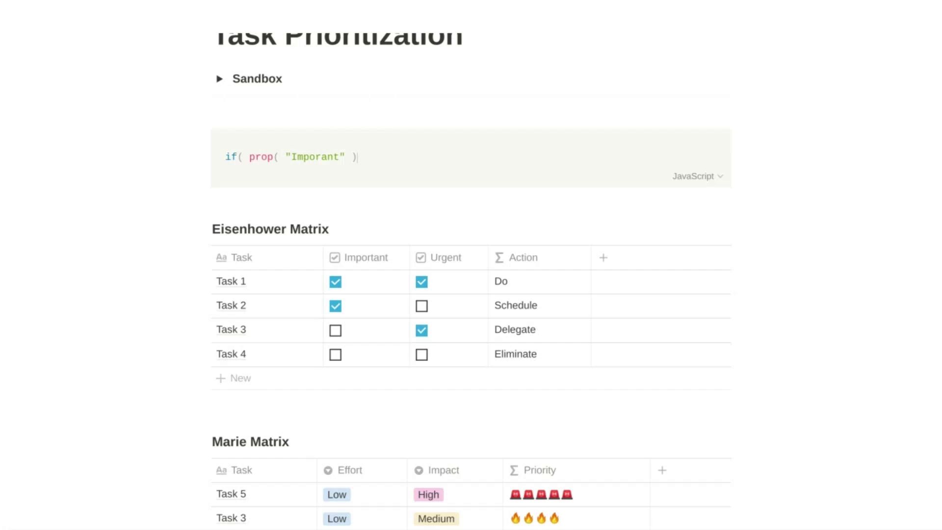
pyautogui.write(',')
pyautogui.press('Return')
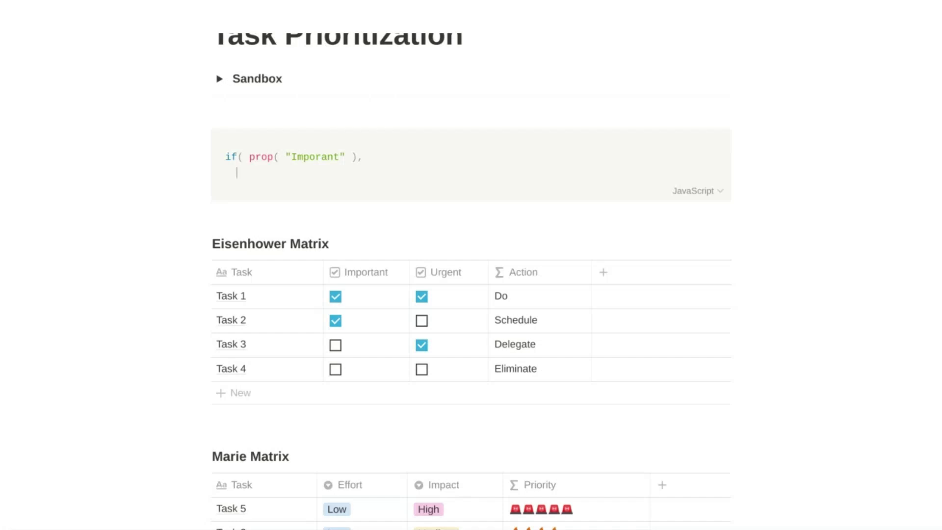
# - Write the formula's second line in the code block as if( prop( "Urgent" ), "Do", "Schedule" ),
pyautogui.write('if')
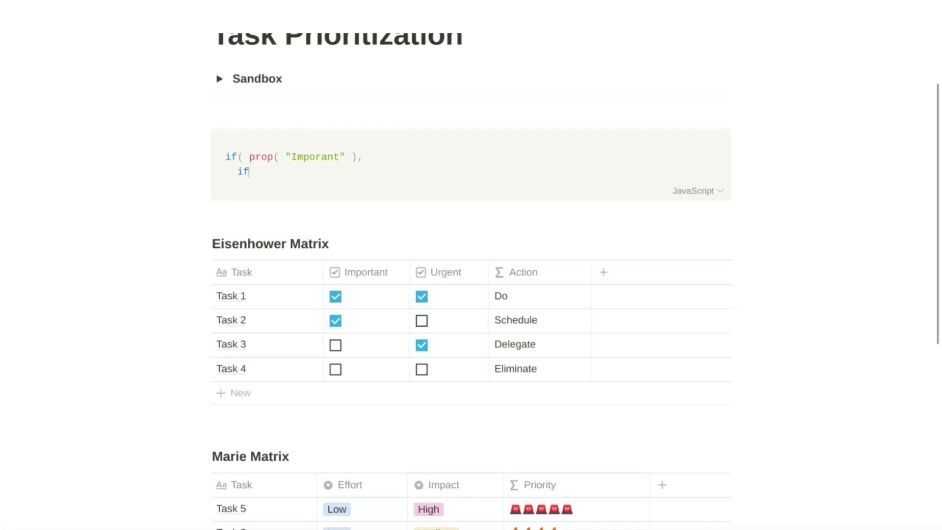
pyautogui.write('( prop( "Urgent" ),')
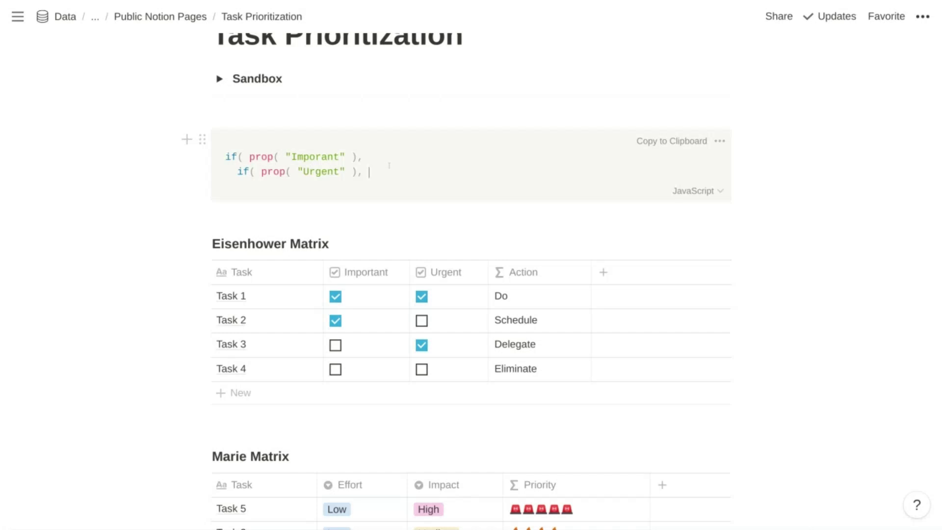
pyautogui.write('"')
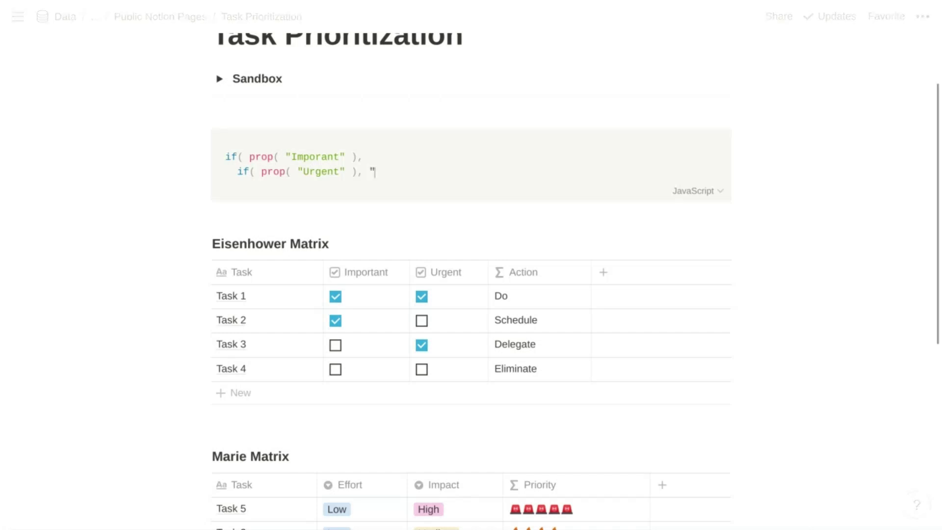
pyautogui.write('Do",')
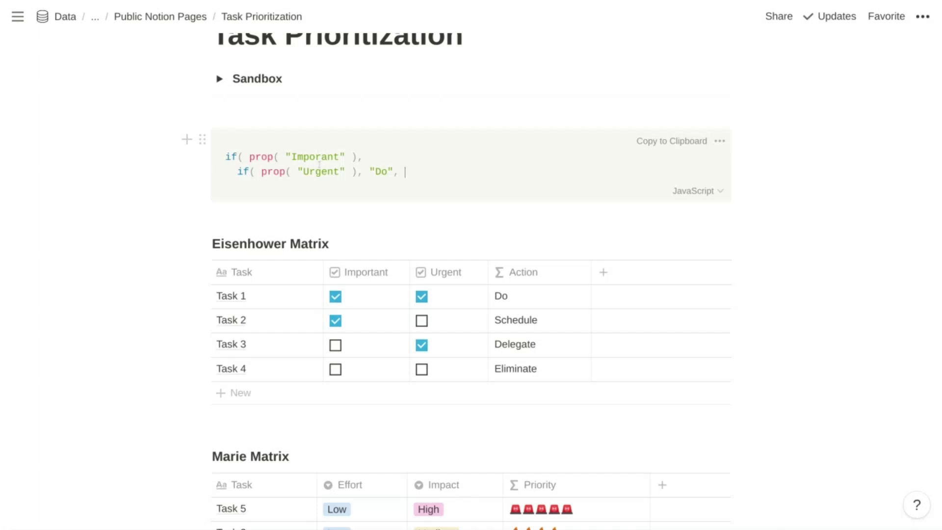
pyautogui.write('"Schedule"')
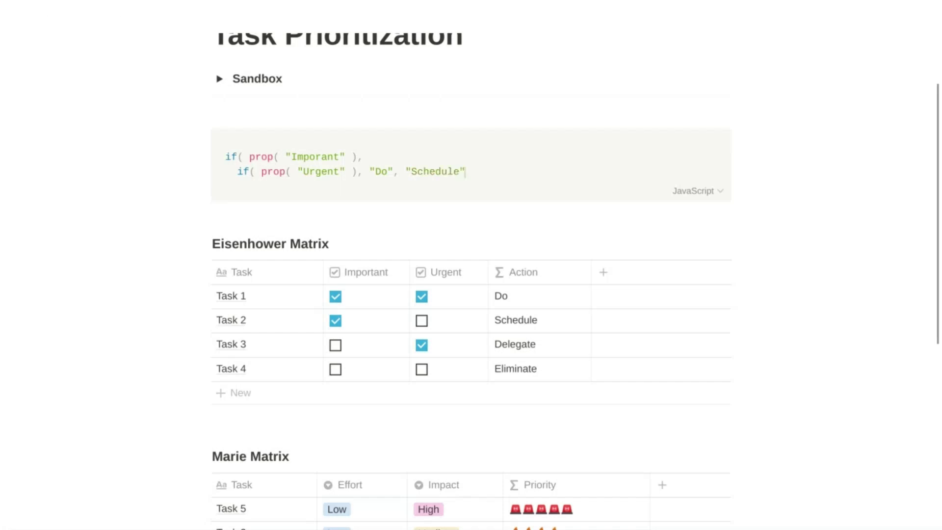
pyautogui.write(' ),')
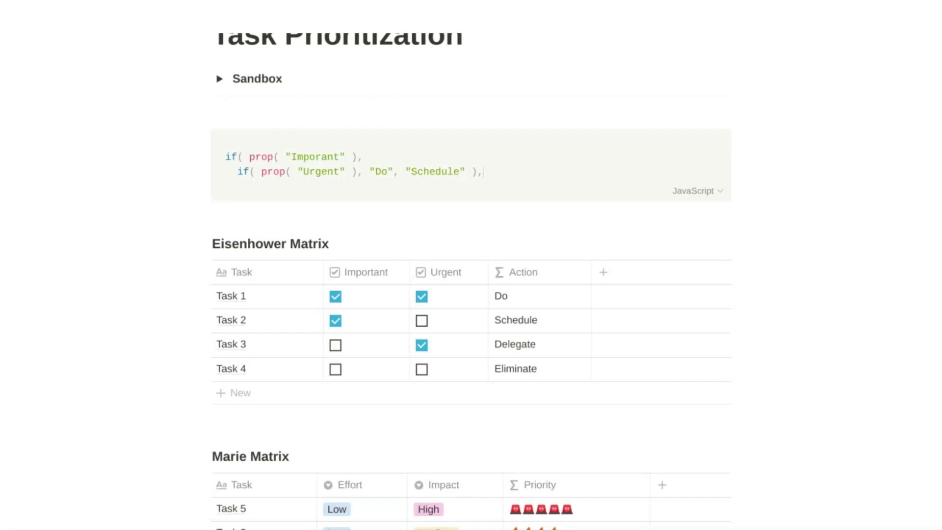
# - Add the line if( prop( "Urgent" ), "Delegate", "Eliminate" ) to the code block formula and close it with a parenthesis on its own line
pyautogui.press('Return')
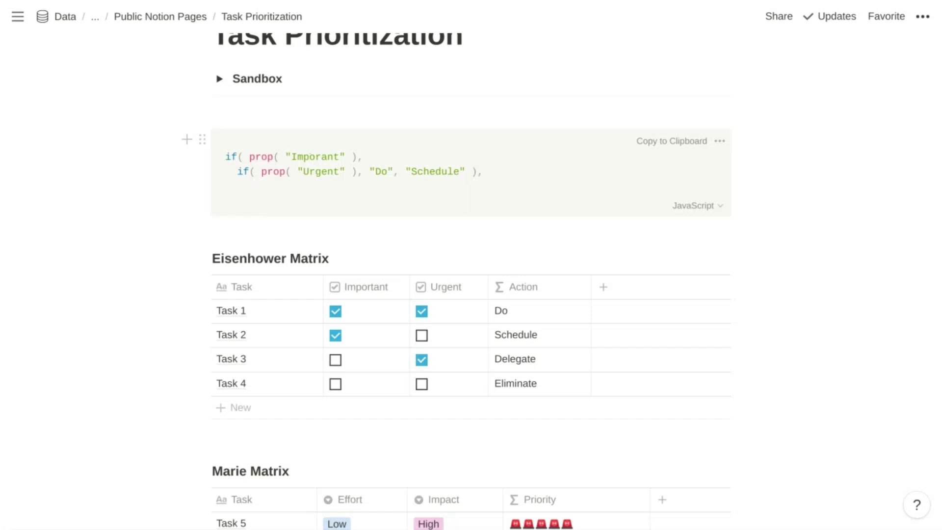
pyautogui.write('if( prop( "Urgent" ),')
pyautogui.write('"Delega')
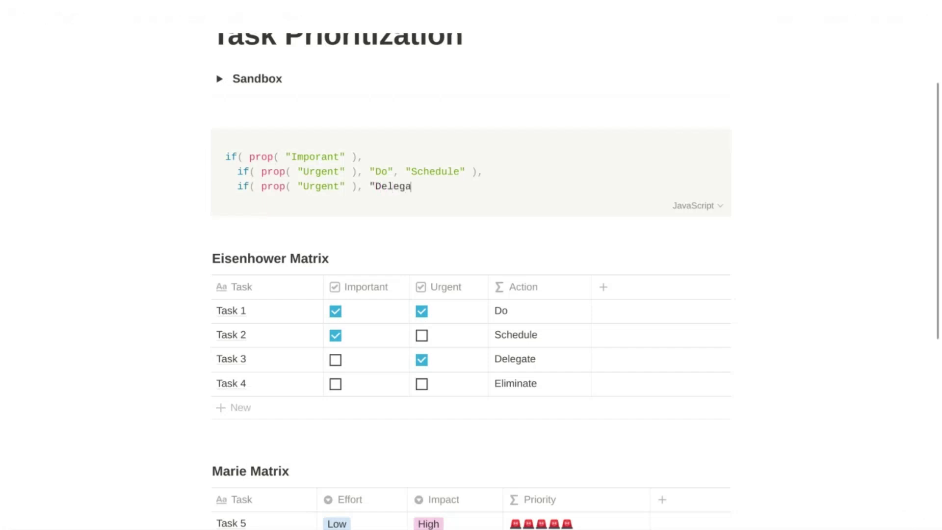
pyautogui.write('te",')
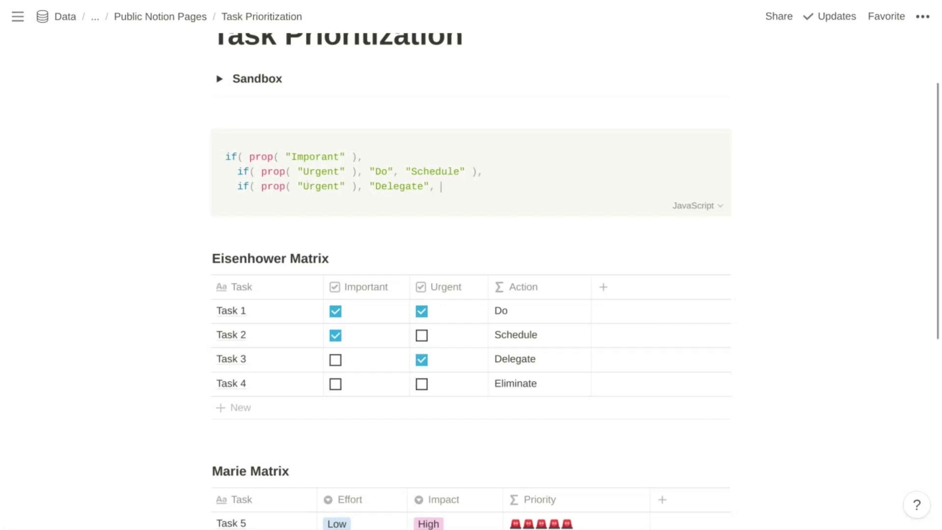
pyautogui.write('"Elimin')
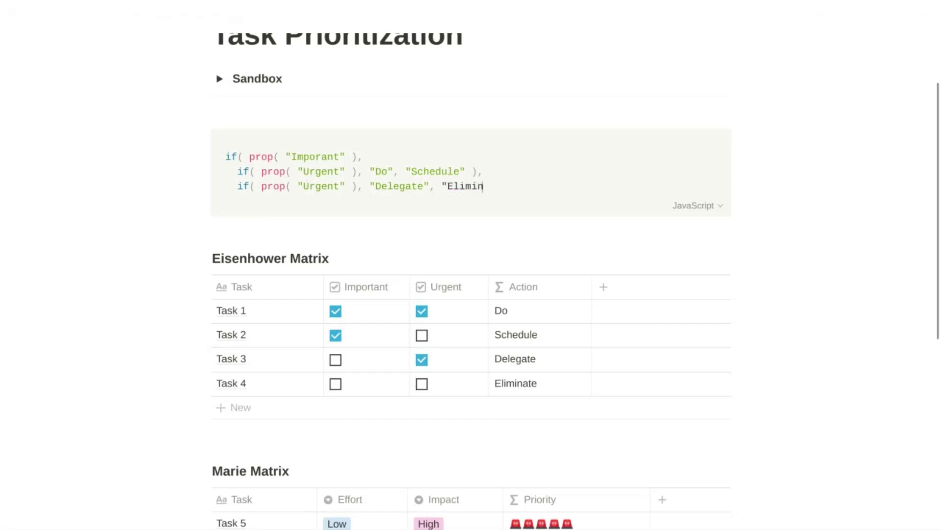
pyautogui.write('ate" )')
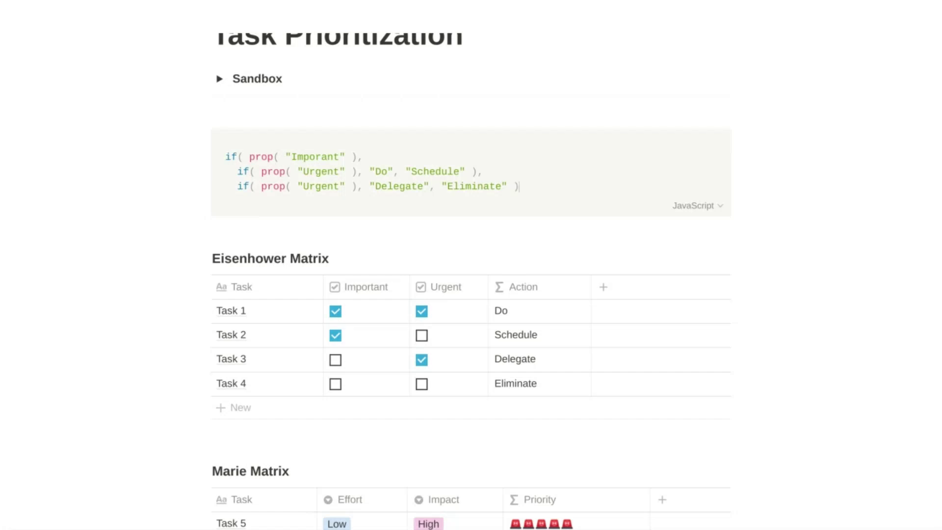
pyautogui.press('Return')
pyautogui.write(')')
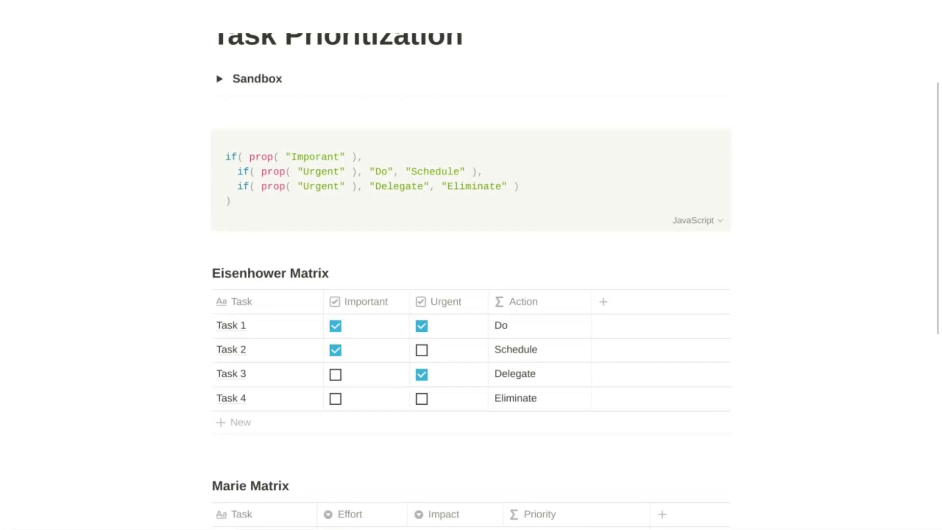
# - Copy the whole code block formula and replace the Action property's formula in the Eisenhower Matrix with it
pyautogui.hotkey('ctrl', 'a')
pyautogui.hotkey('ctrl', 'c')
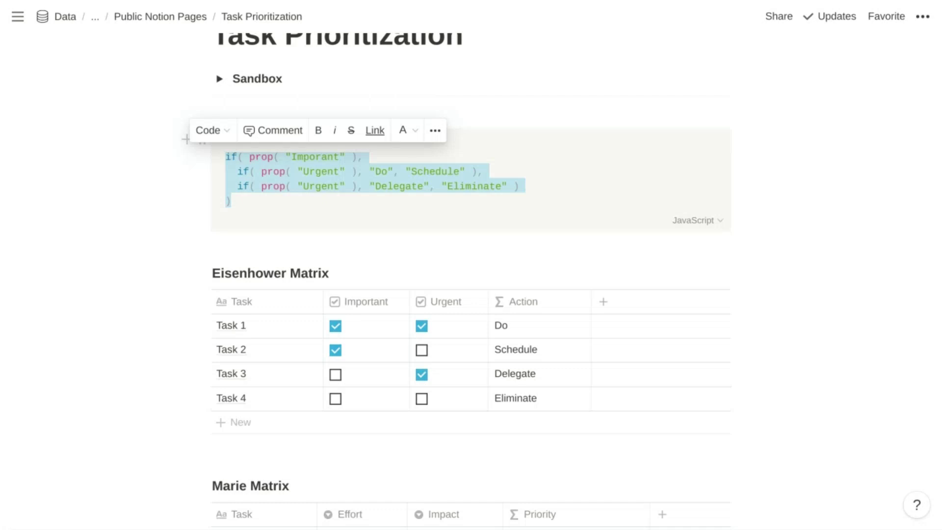
pyautogui.click(500, 324)
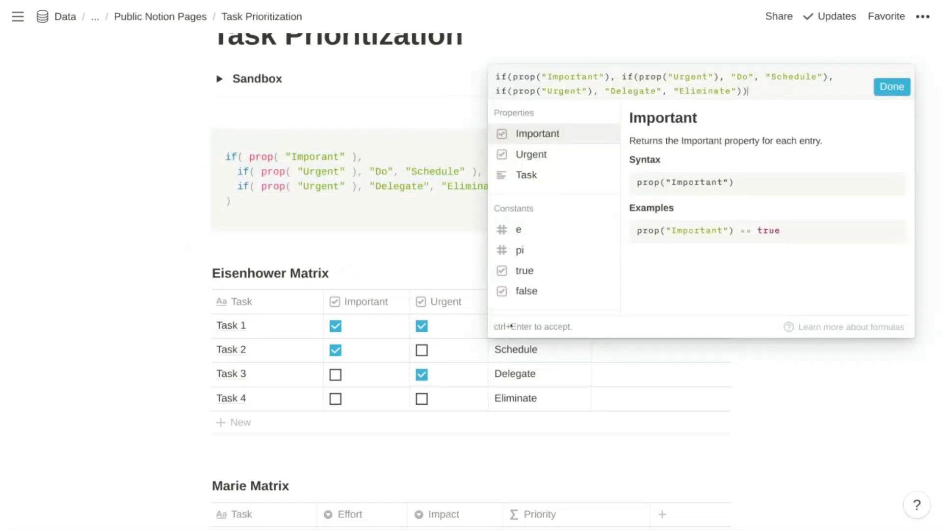
pyautogui.hotkey('ctrl', 'a')
pyautogui.press('BackSpace')
pyautogui.hotkey('ctrl', 'v')
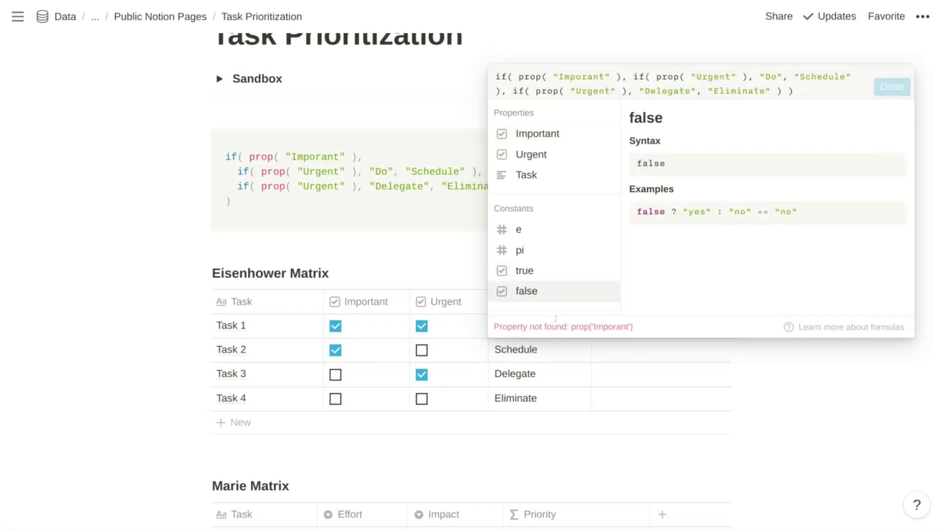
# - Correct the misspelled property name in the Action formula to "Important" and accept the formula
pyautogui.click(570, 75)
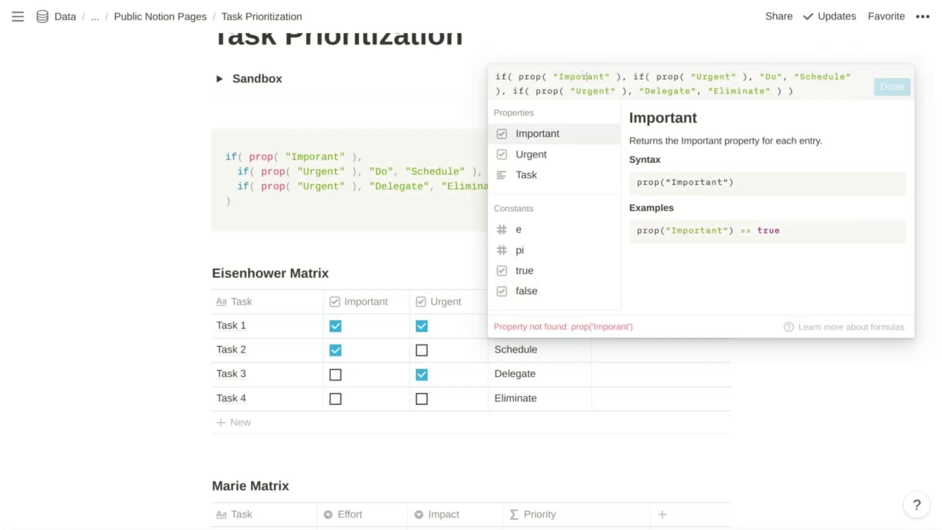
pyautogui.write('t')
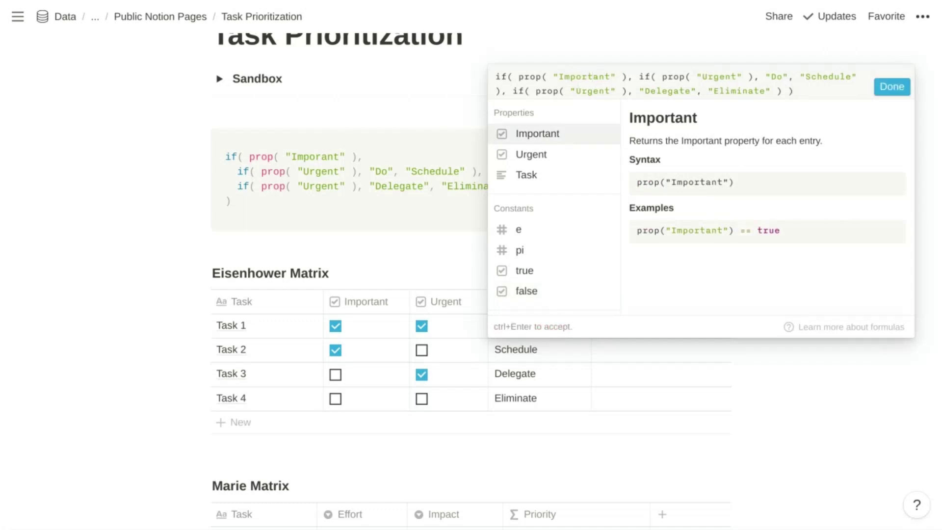
pyautogui.hotkey('ctrl', 'Return')
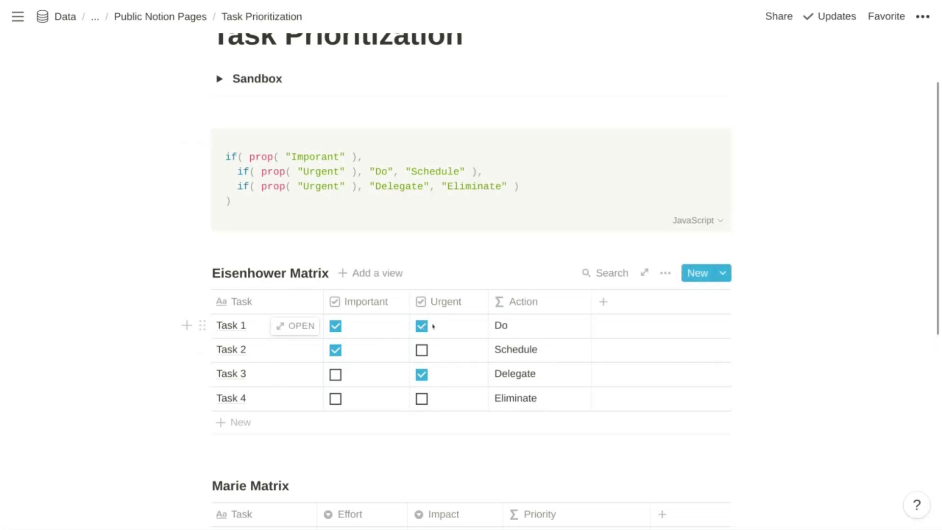
# - Test the Action formula by toggling Urgent for Task 1, Important for Task 2 and Urgent for Task 3 off and back on
pyautogui.click(422, 326)
pyautogui.click(422, 327)
pyautogui.click(335, 350)
pyautogui.click(335, 350)
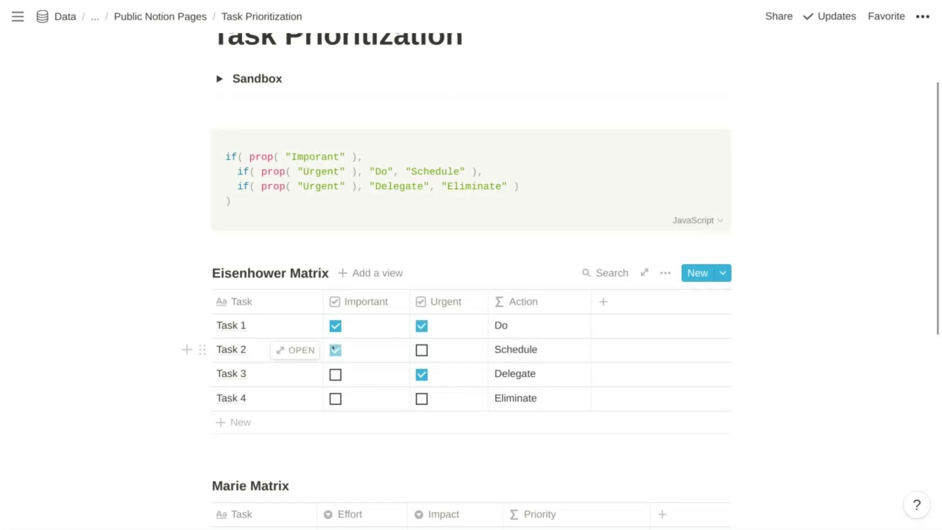
pyautogui.click(421, 374)
pyautogui.click(366, 376)
pyautogui.click(422, 374)
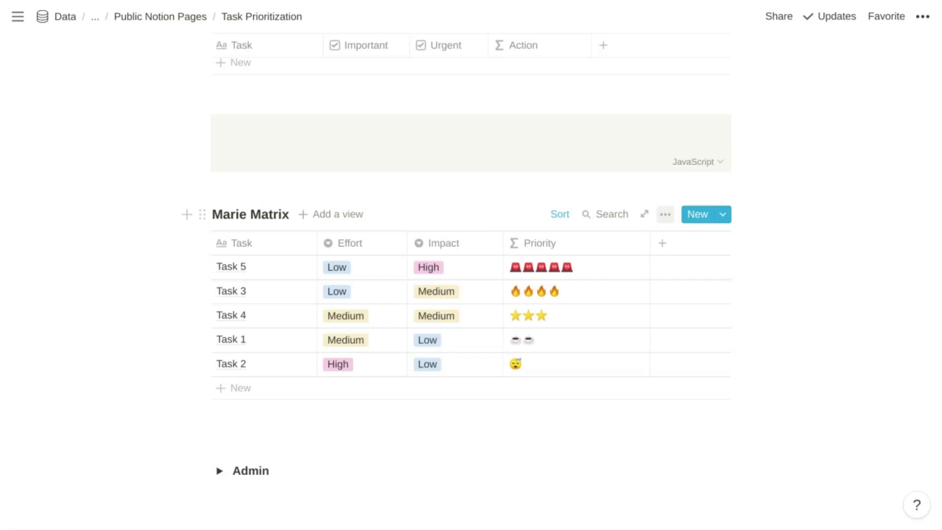
# - Show the Effort Priority, Impact Priority and Total Priority properties in the Marie Matrix table
pyautogui.click(665, 214)
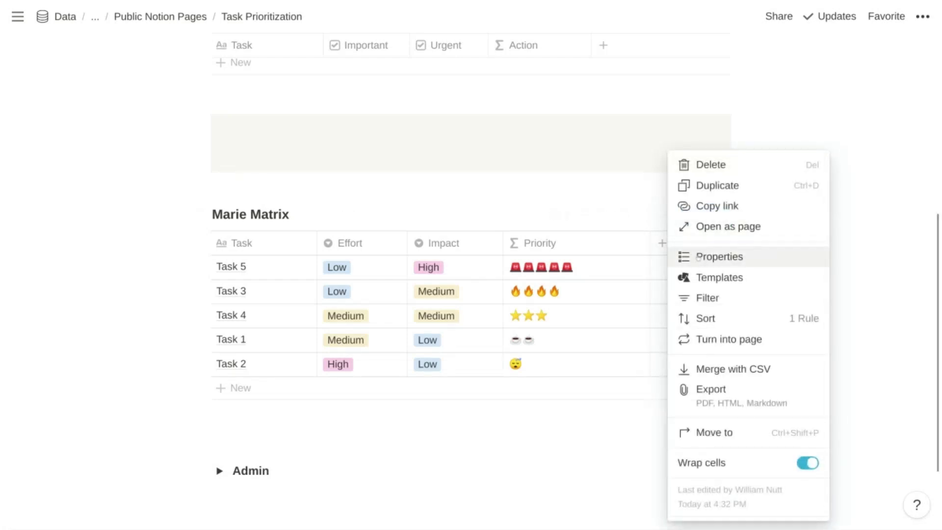
pyautogui.click(698, 257)
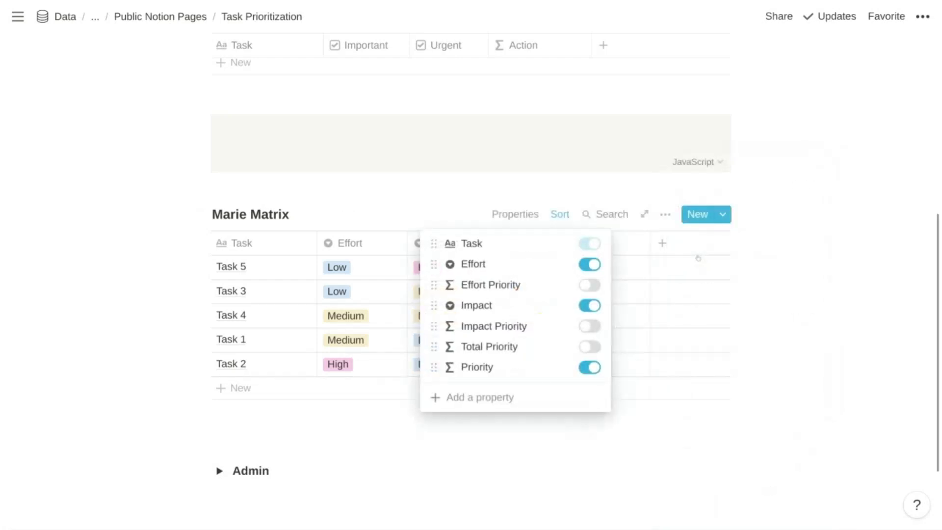
pyautogui.click(589, 285)
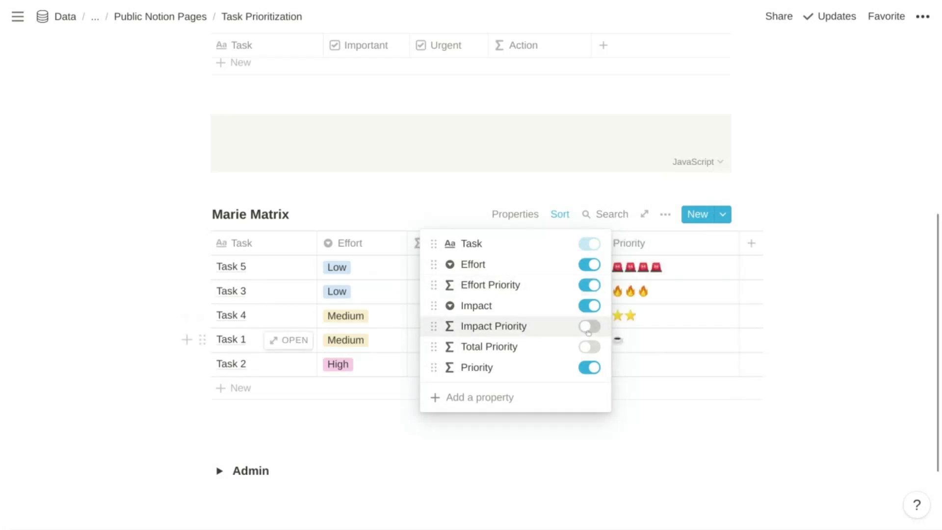
pyautogui.click(588, 326)
pyautogui.click(588, 347)
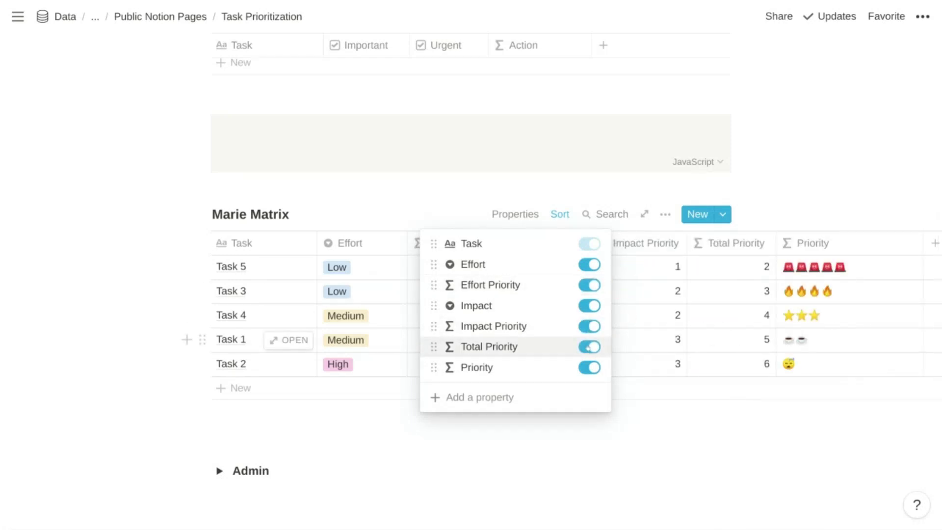
pyautogui.click(94, 317)
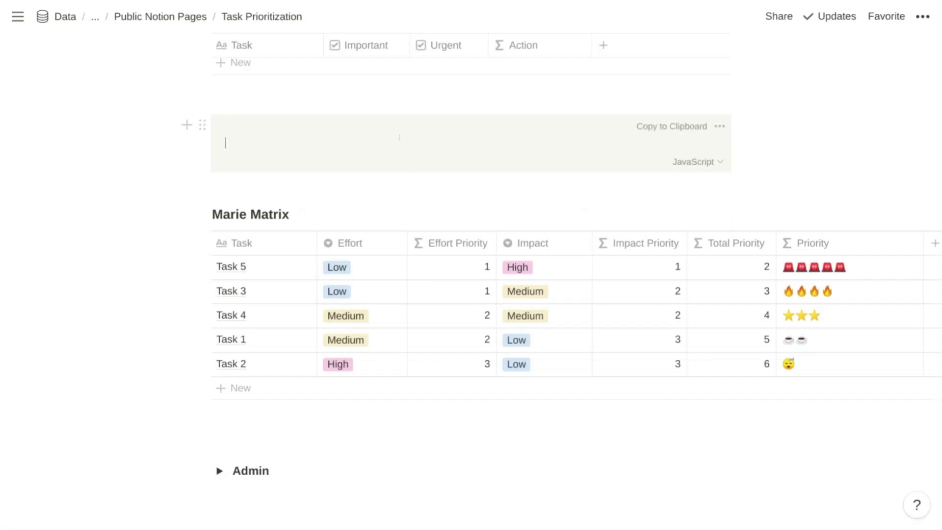
# - Start a formula in the code block above the Marie Matrix with if( prop( "Effort" ) == "Low", followed by 1, on its own line
pyautogui.write('if(')
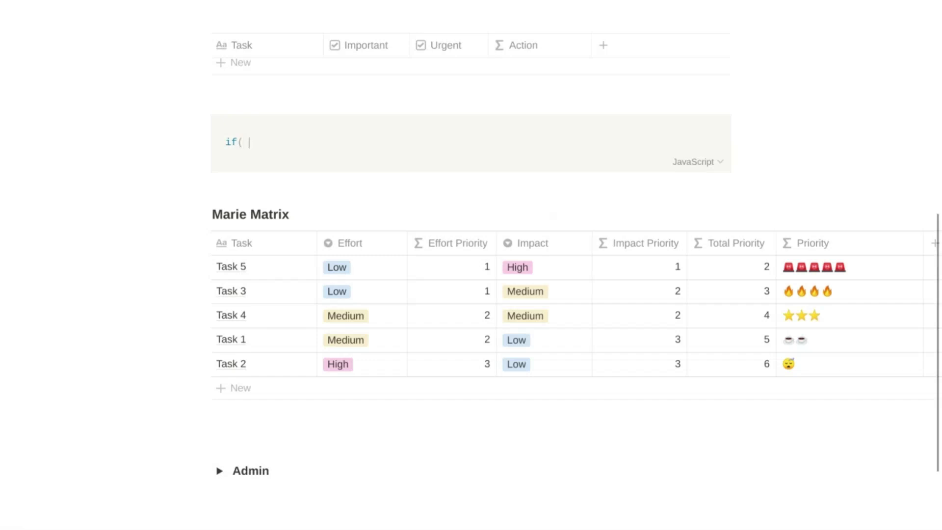
pyautogui.write(' prop( "Effort" )')
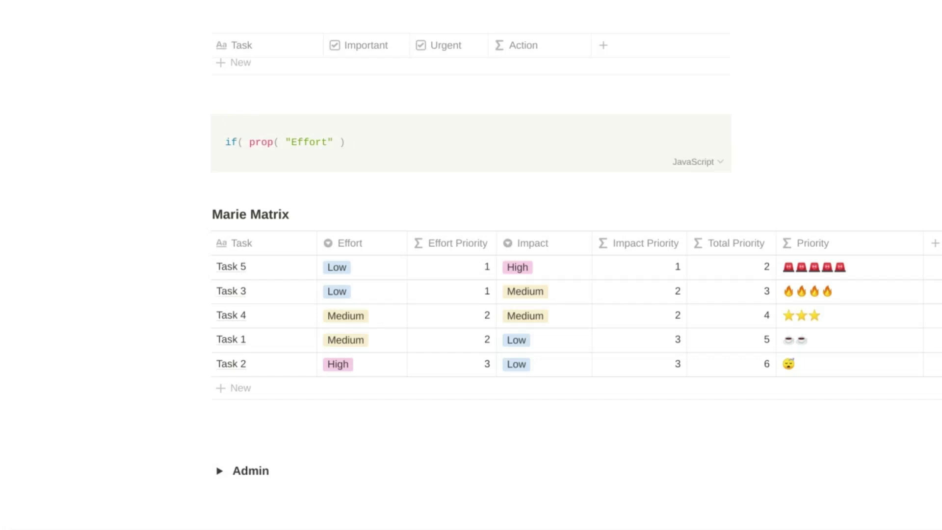
pyautogui.write('== "Low')
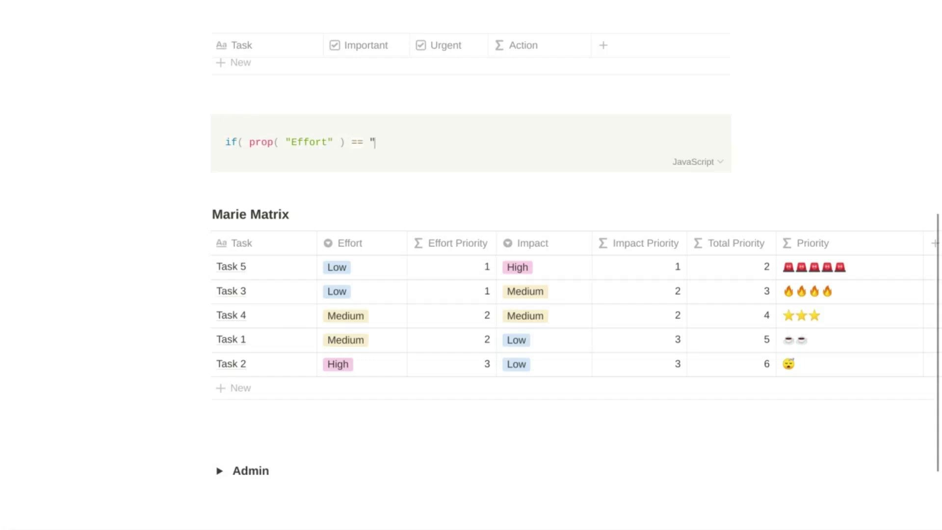
pyautogui.write('"')
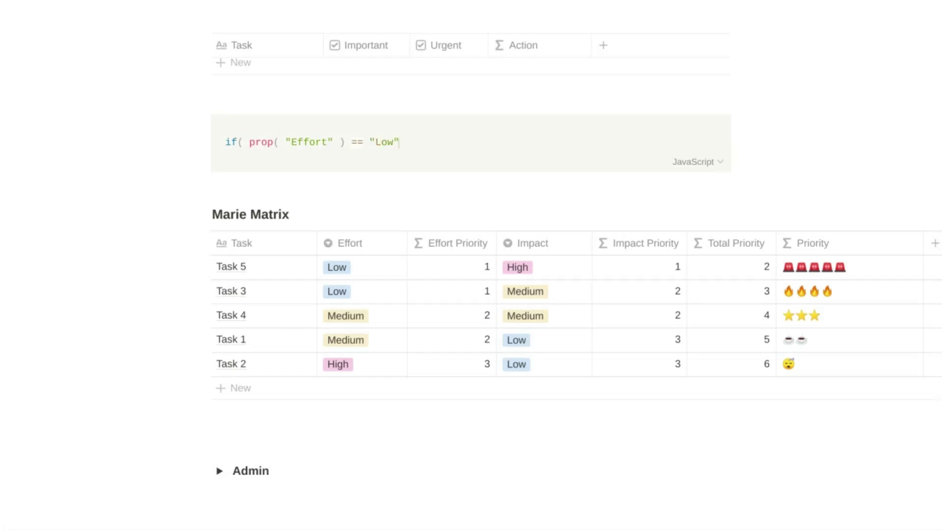
pyautogui.write(',')
pyautogui.press('Return')
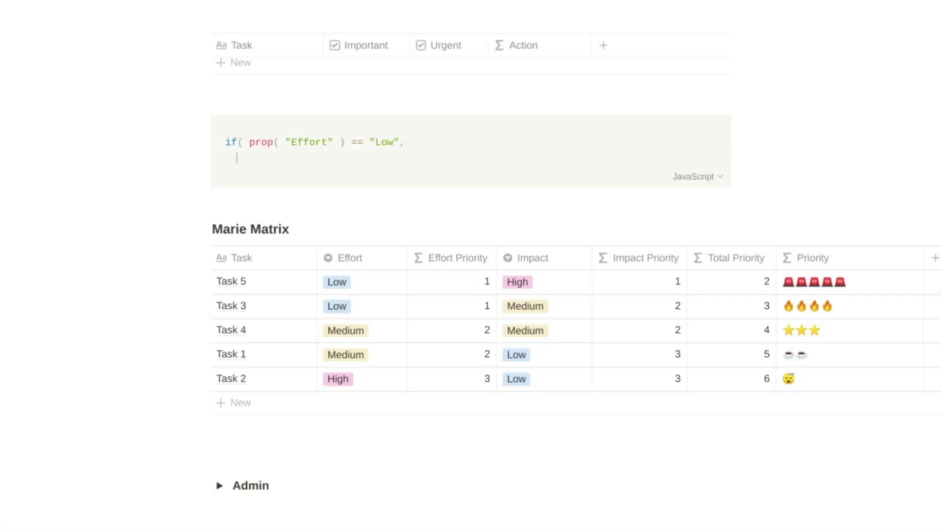
pyautogui.write('1,')
pyautogui.press('Return')
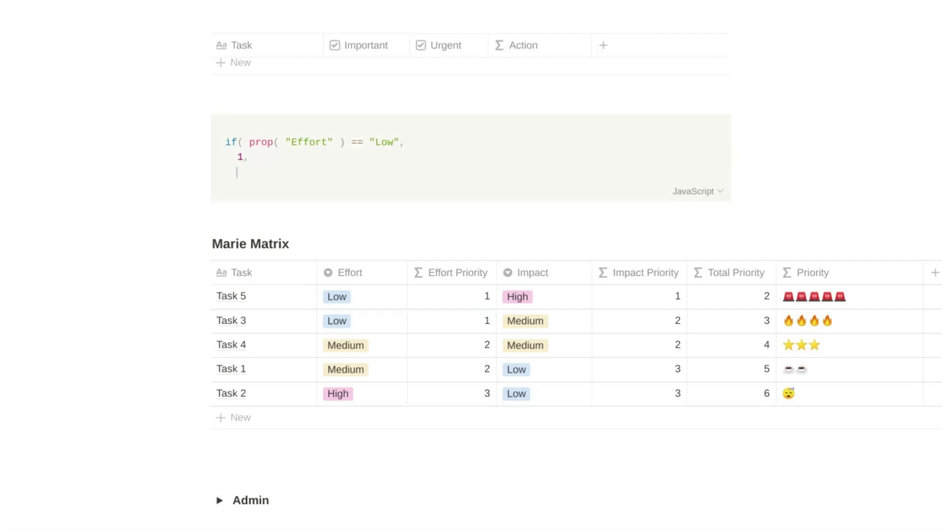
# - Complete the code block's formula with the nested if( prop( "Effort" ) == "Medium", 2, 3 ) and the outer closing parenthesis
pyautogui.write('if( prop')
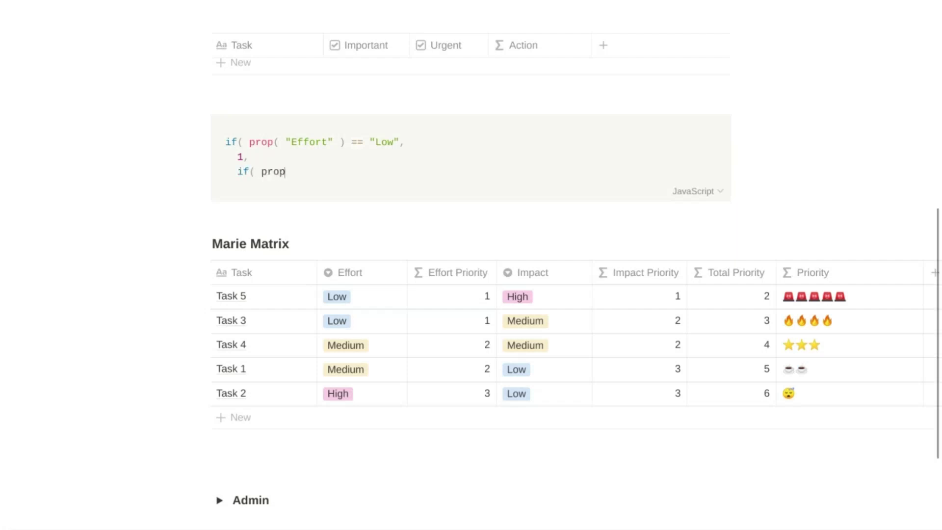
pyautogui.write('( "Effort" ) ==')
pyautogui.write('Medium",')
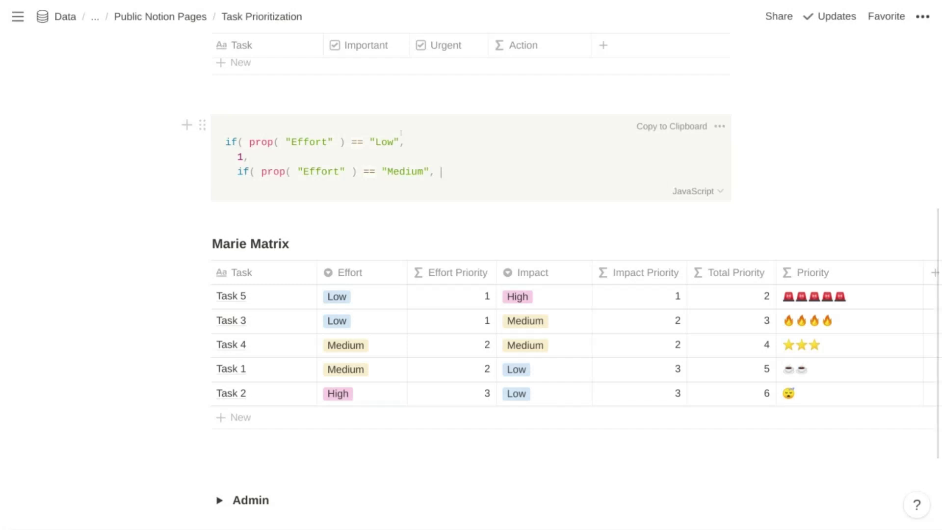
pyautogui.write('2')
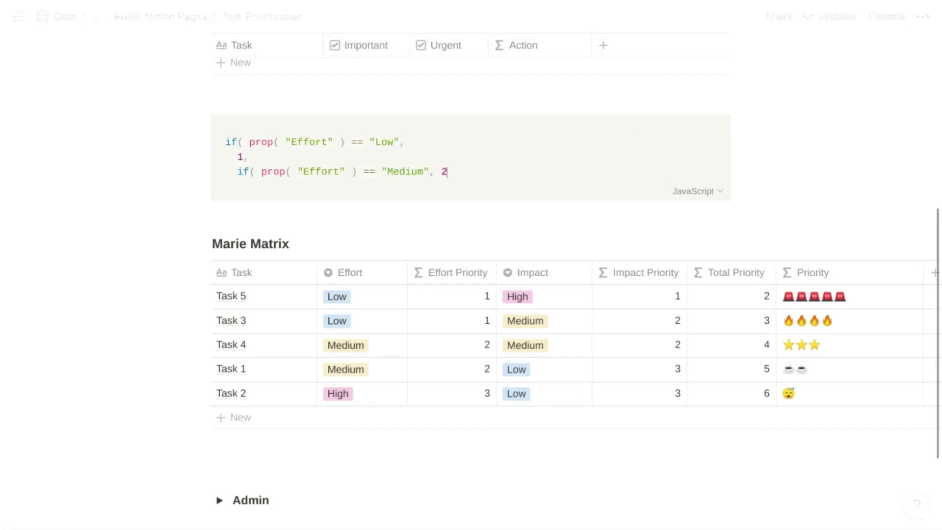
pyautogui.write(',')
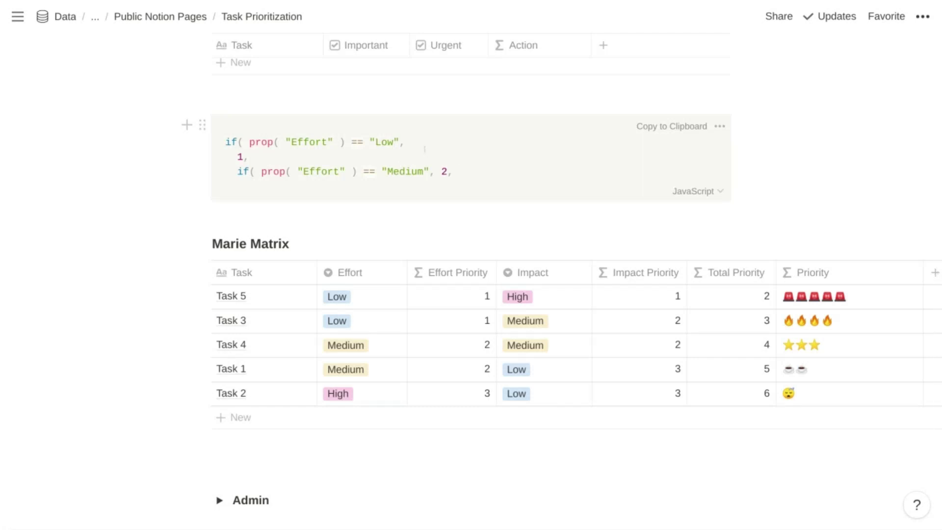
pyautogui.write(' 3 )')
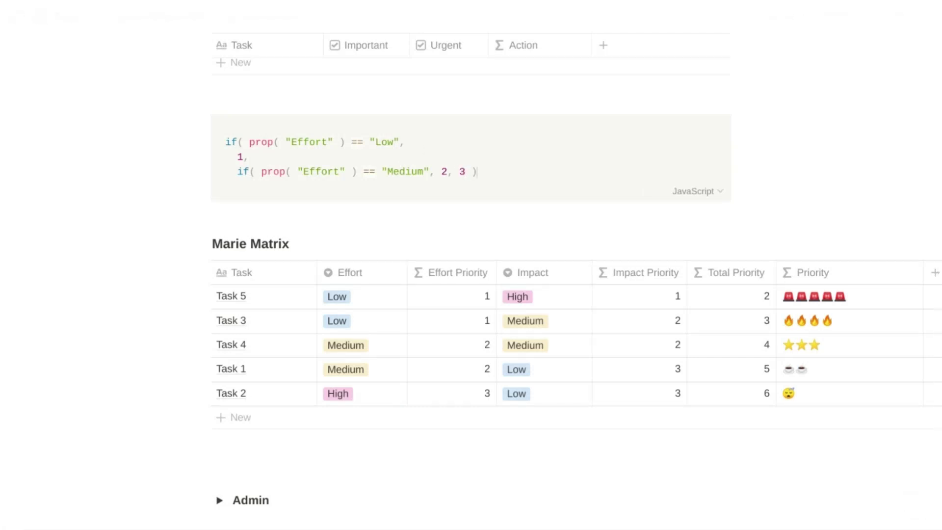
pyautogui.press('Return')
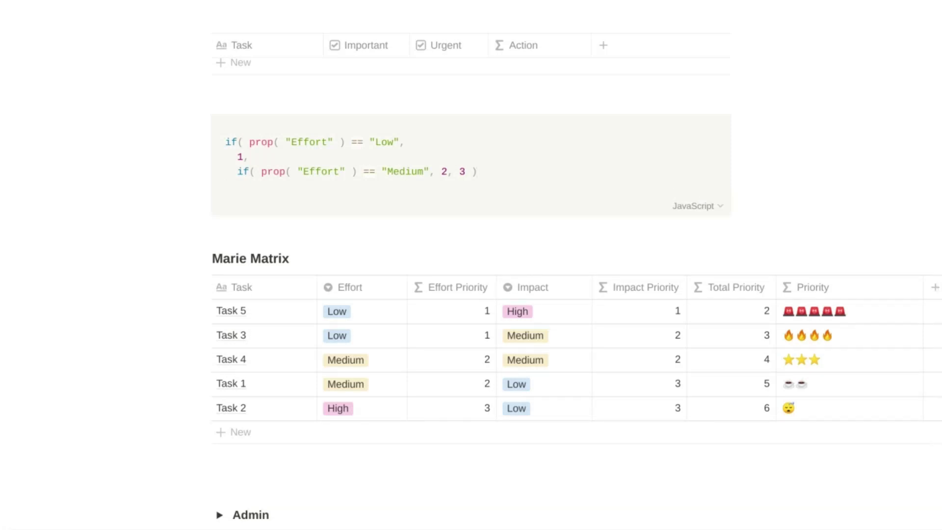
pyautogui.write(')')
# - Replace the Effort Priority property's formula with a copy of the code block's Effort formula and accept it
pyautogui.hotkey('ctrl', 'a')
pyautogui.hotkey('ctrl', 'c')
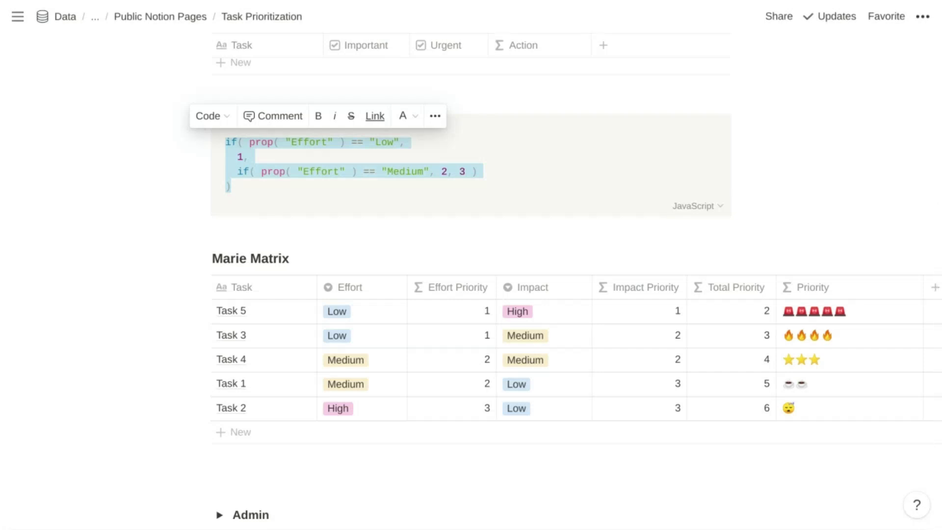
pyautogui.click(481, 311)
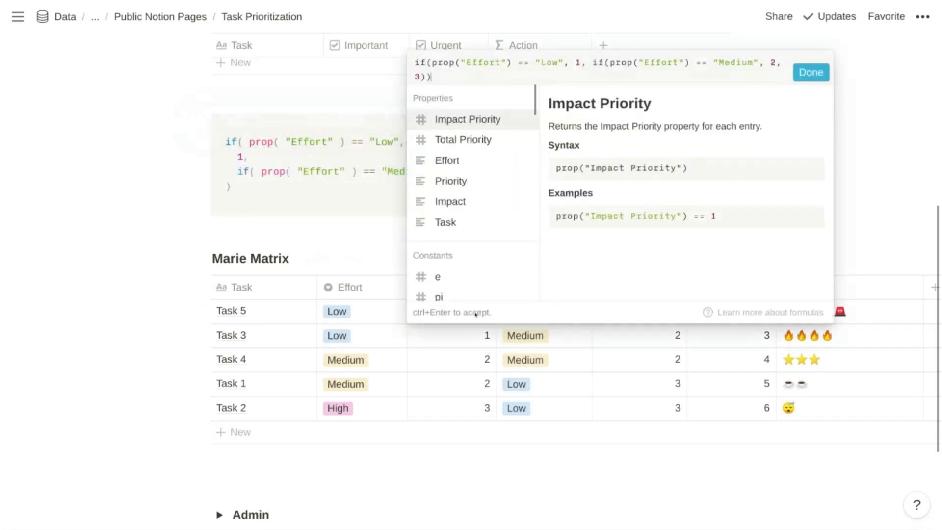
pyautogui.hotkey('ctrl', 'a')
pyautogui.press('BackSpace')
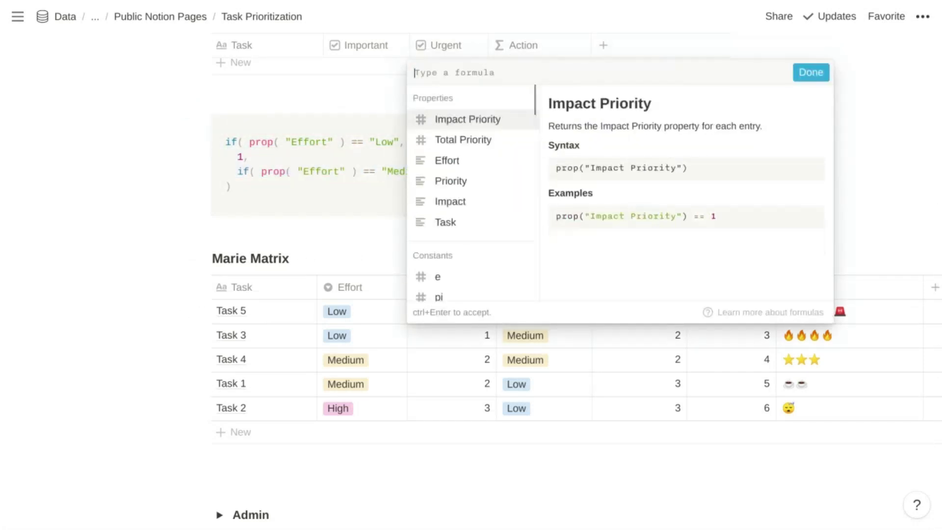
pyautogui.hotkey('ctrl', 'v')
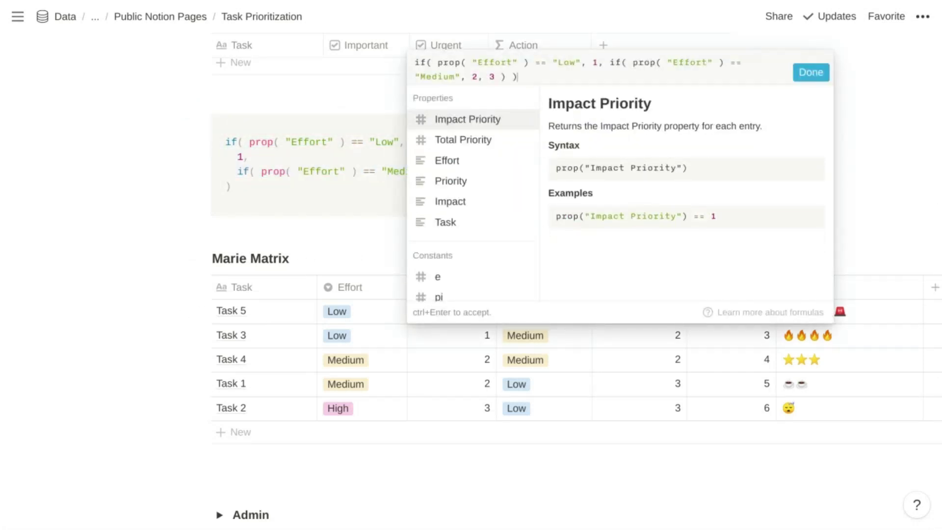
pyautogui.hotkey('ctrl', 'Return')
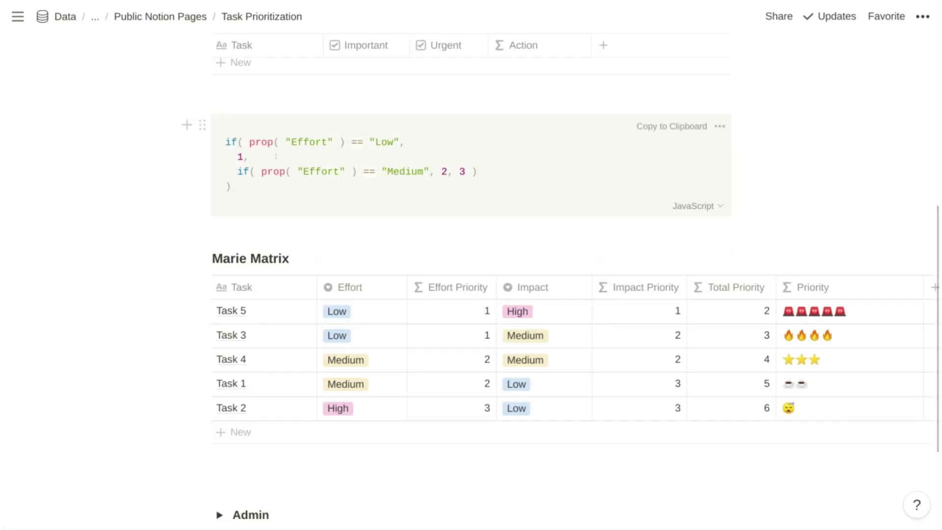
# - Change both "Effort" property references in the code block's formula to "Impact"
pyautogui.moveTo(326, 142); pyautogui.dragTo(289, 142)
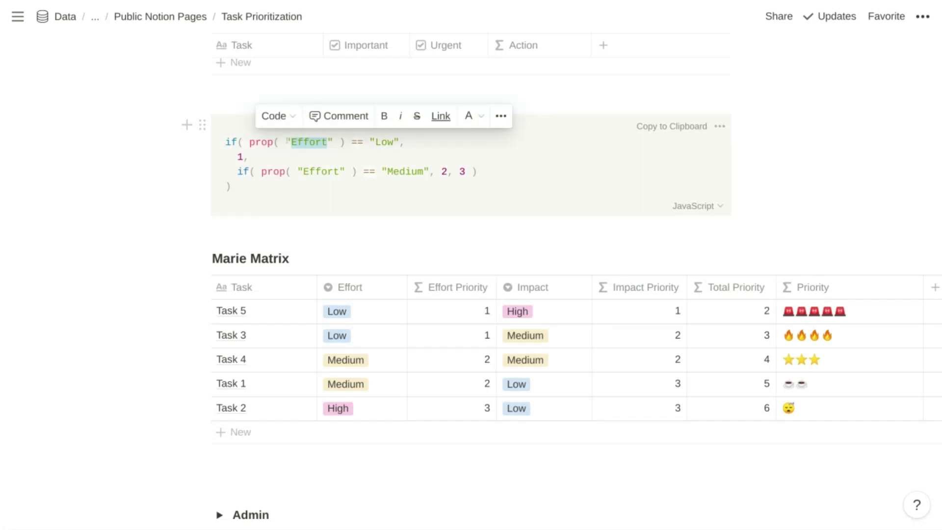
pyautogui.write('Impact')
pyautogui.moveTo(338, 171); pyautogui.dragTo(301, 171)
pyautogui.write('Impac')
pyautogui.press('BackSpace')
pyautogui.write('ct')
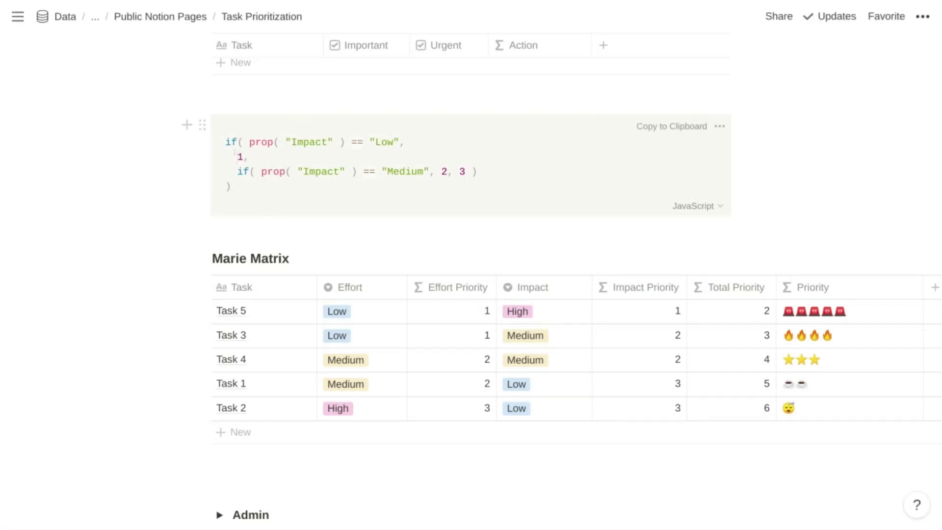
# - Swap the outer results in the Impact formula so "Low" returns 3 and the final fallback returns 1
pyautogui.moveTo(235, 156); pyautogui.dragTo(244, 156)
pyautogui.write('3')
pyautogui.press('BackSpace')
pyautogui.write('1')
# - Replace the Impact Priority property's formula with a copy of the code block's Impact formula and accept it
pyautogui.hotkey('ctrl', 'a')
pyautogui.hotkey('ctrl', 'c')
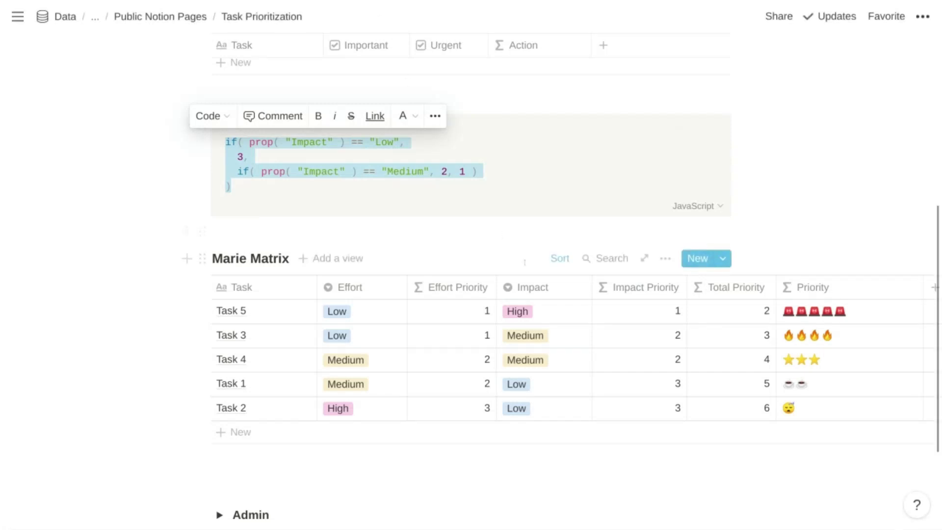
pyautogui.click(637, 312)
pyautogui.hotkey('ctrl', 'a')
pyautogui.hotkey('ctrl', 'v')
pyautogui.hotkey('ctrl', 'Return')
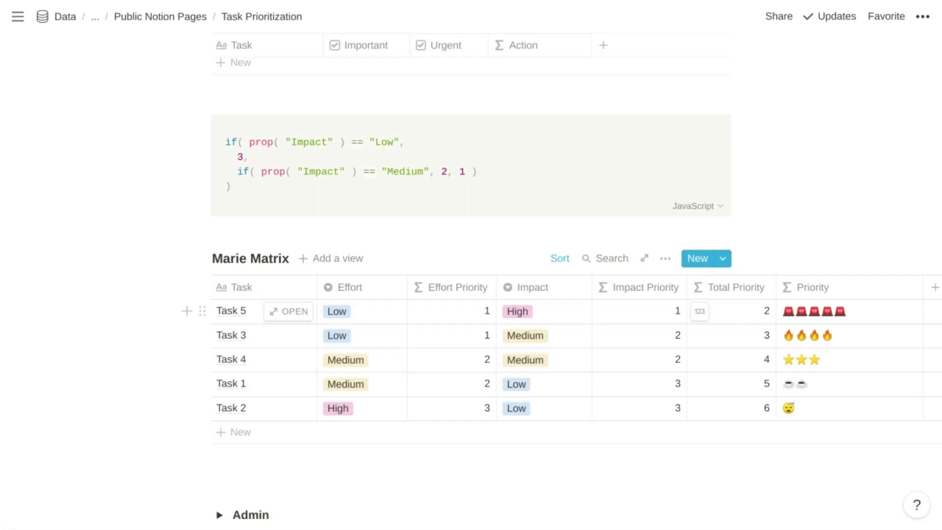
# - Rewrite the Total Priority formula as prop( "Effort Priority" ) + prop( "Impact Priority" ) and accept it
pyautogui.click(734, 314)
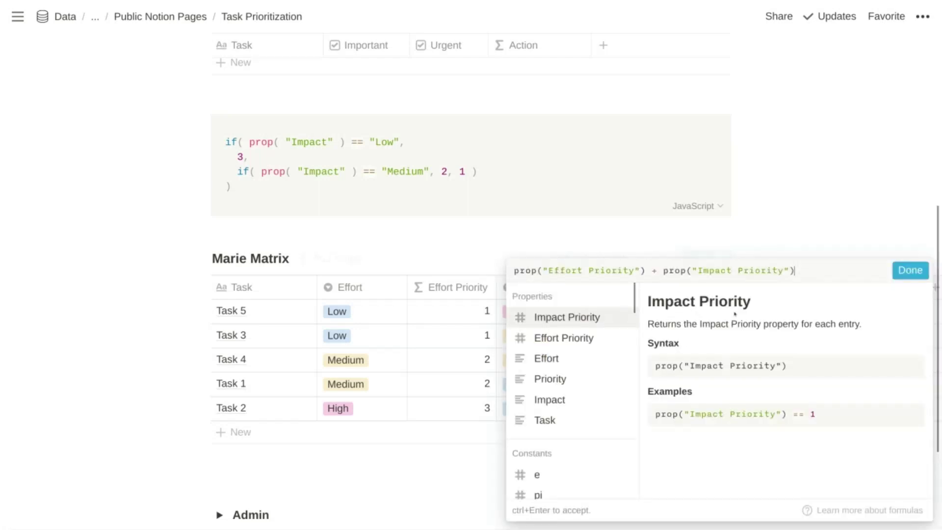
pyautogui.hotkey('ctrl', 'a')
pyautogui.press('BackSpace')
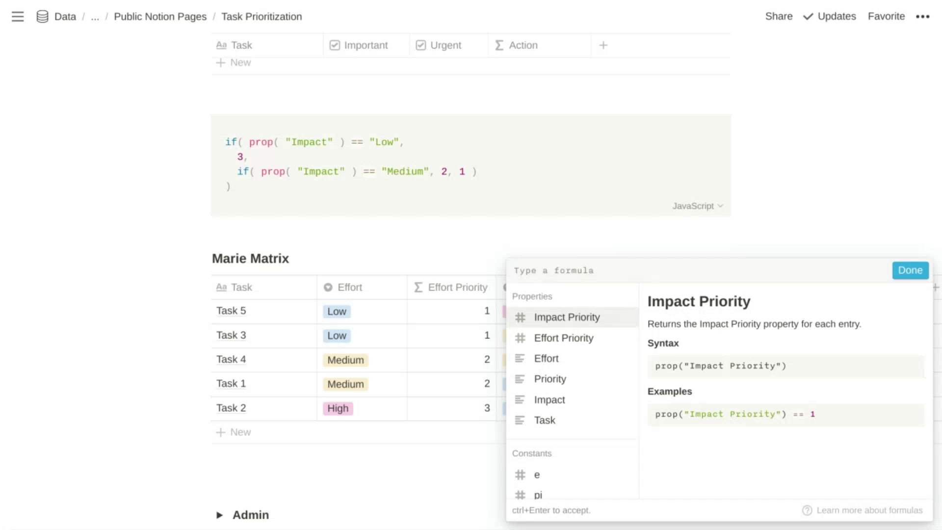
pyautogui.write('pro')
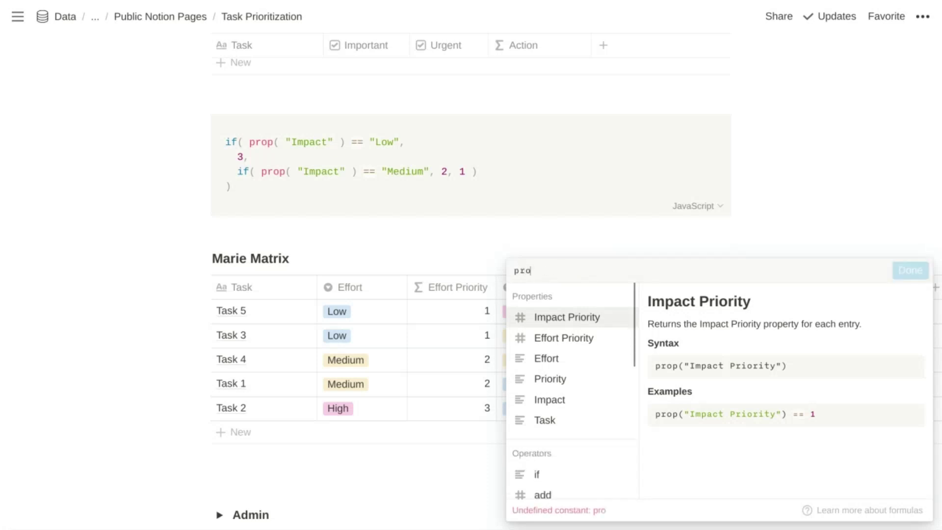
pyautogui.write('p( "Effor')
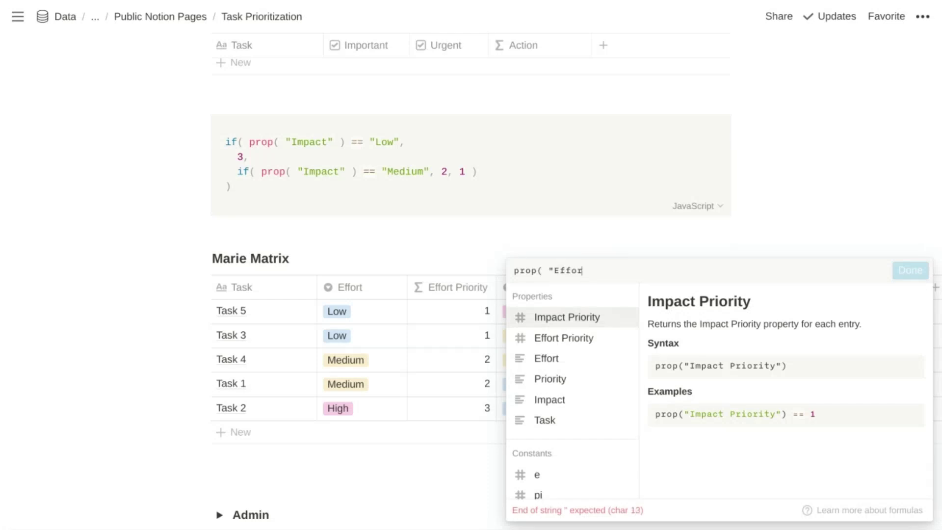
pyautogui.write('t Priority" ) +')
pyautogui.write(' prop( ')
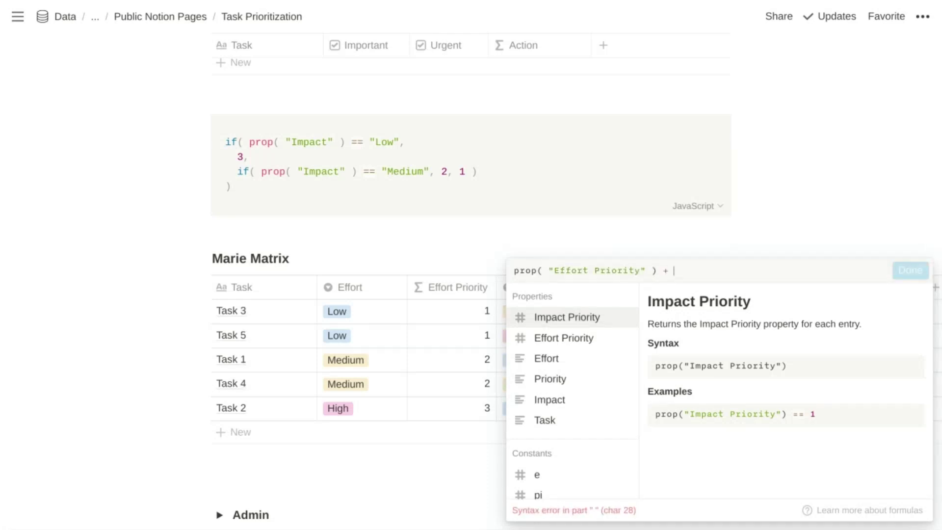
pyautogui.write('"IMpac')
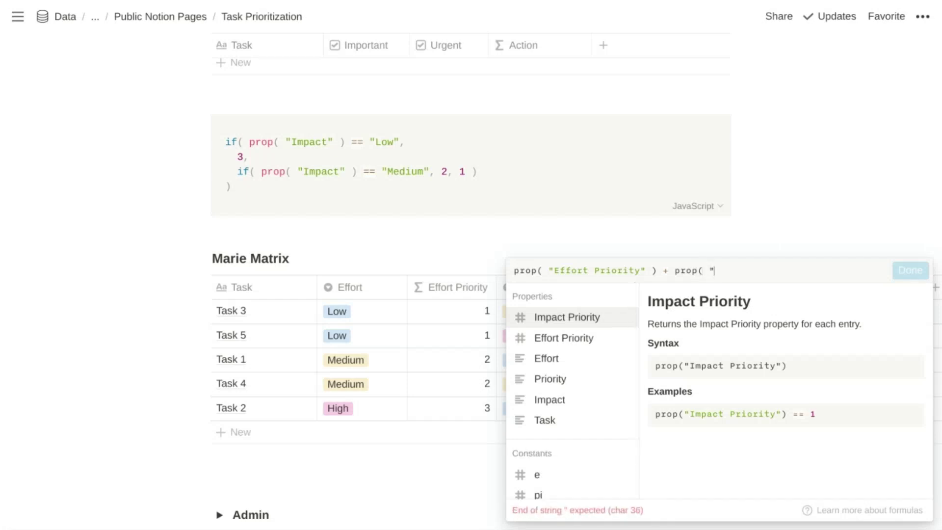
pyautogui.press('BackSpace')
pyautogui.press('BackSpace')
pyautogui.press('BackSpace')
pyautogui.press('BackSpace')
pyautogui.write('mpact Priority" )')
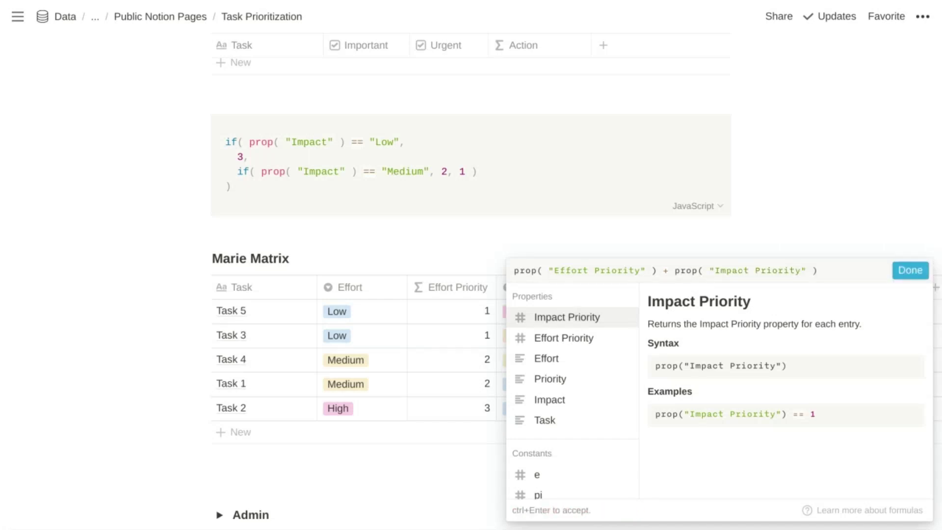
pyautogui.hotkey('ctrl', 'Return')
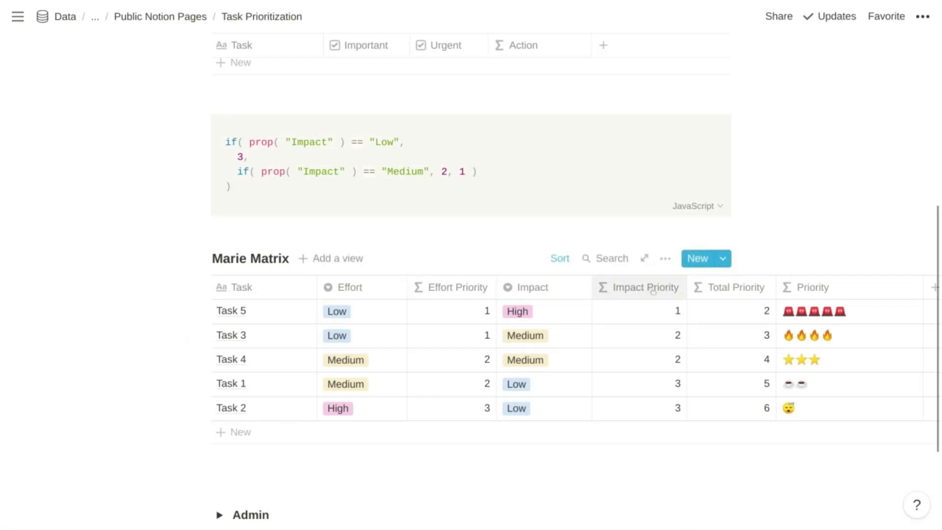
# - Hide the Effort Priority, Impact Priority and Total Priority properties in the Marie Matrix table
pyautogui.click(450, 288)
pyautogui.click(443, 461)
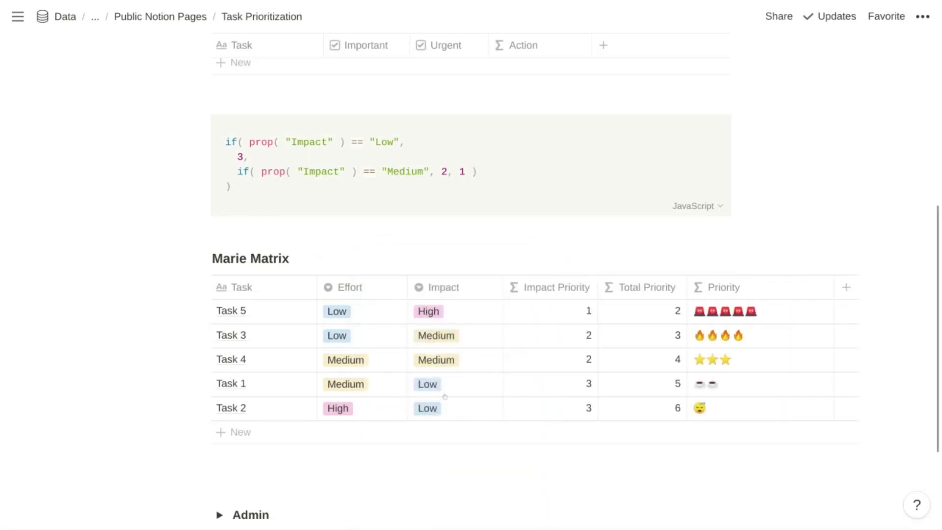
pyautogui.click(539, 285)
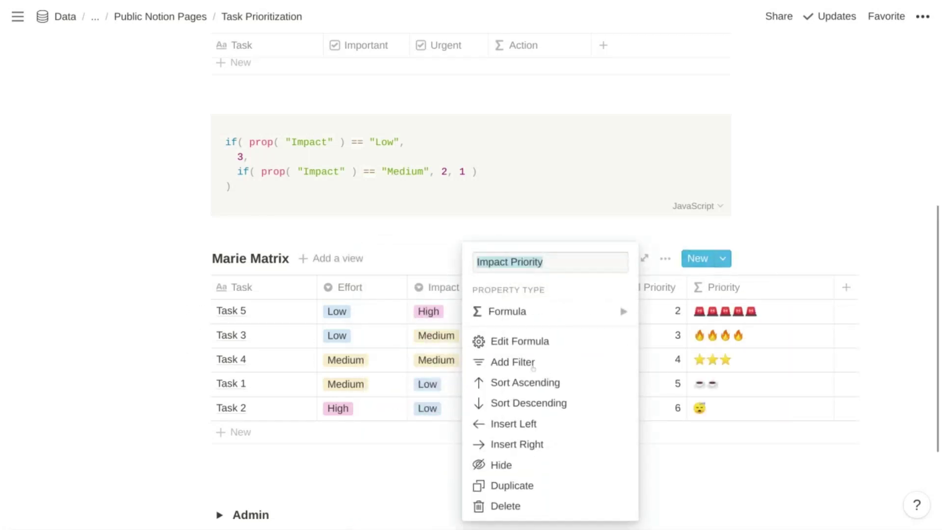
pyautogui.click(534, 464)
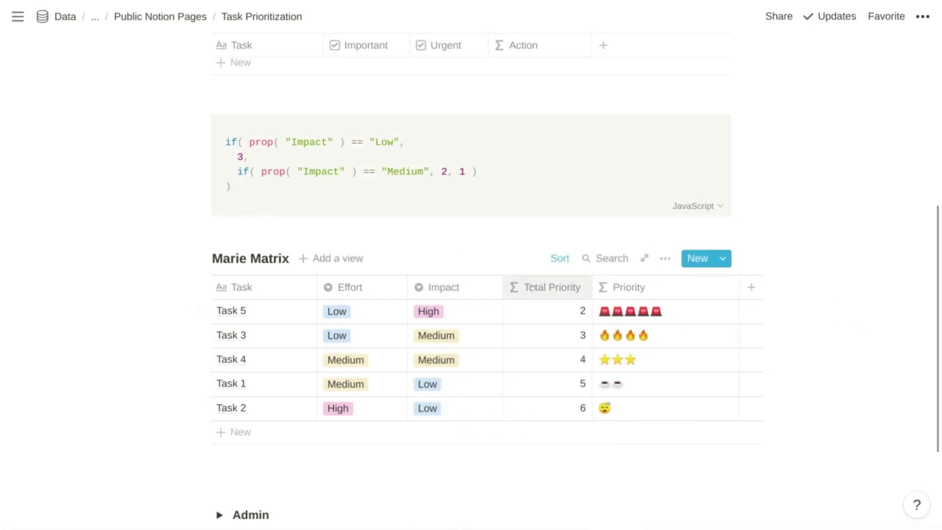
pyautogui.click(531, 287)
pyautogui.click(520, 465)
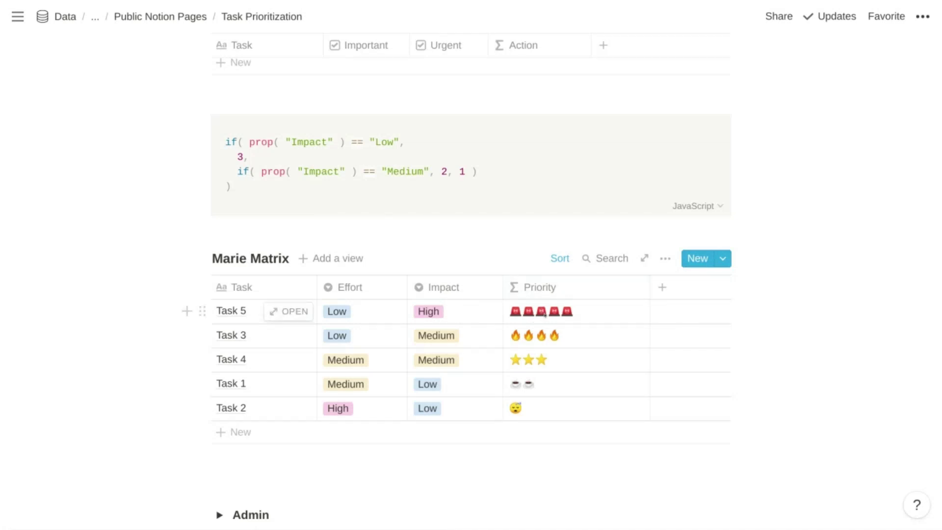
# - Replace the code block's contents with the opening condition if( prop( "Total Priority" ) == 2, and start a line for its result
pyautogui.click(387, 189)
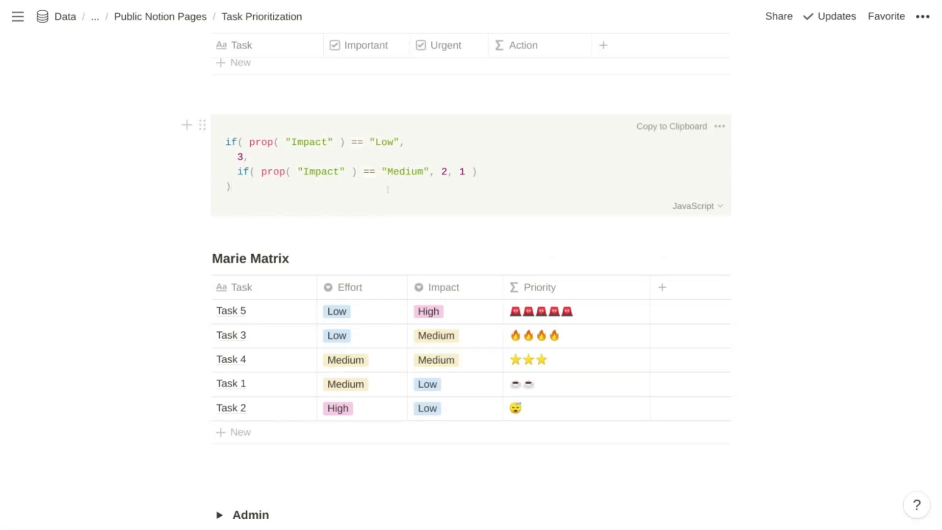
pyautogui.hotkey('ctrl', 'a')
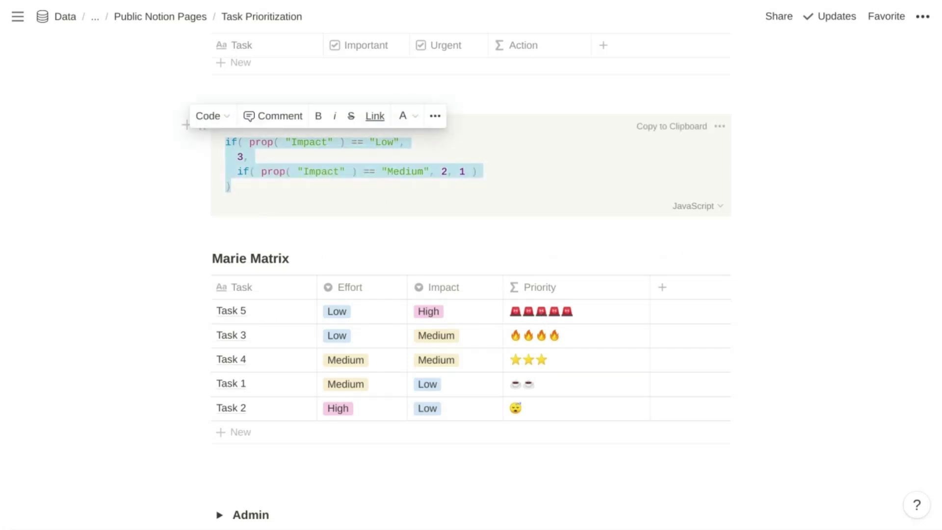
pyautogui.press('BackSpace')
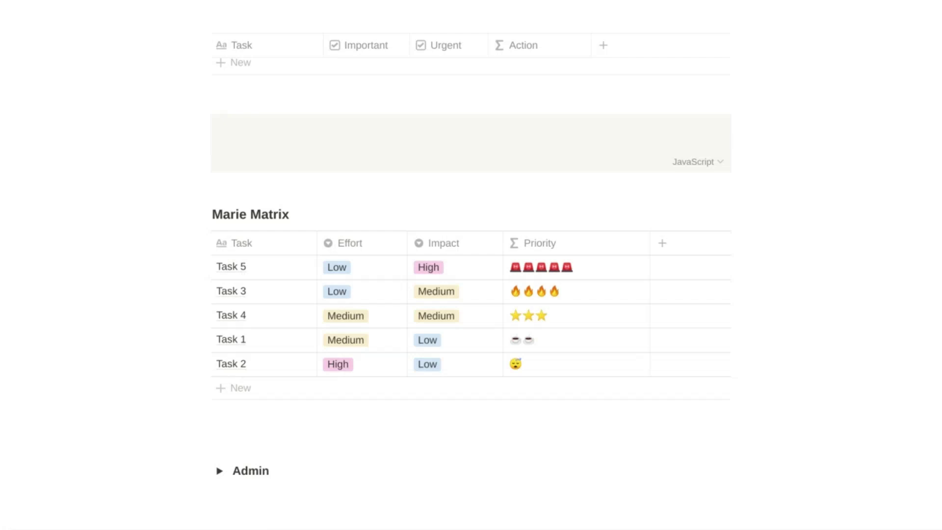
pyautogui.write('if')
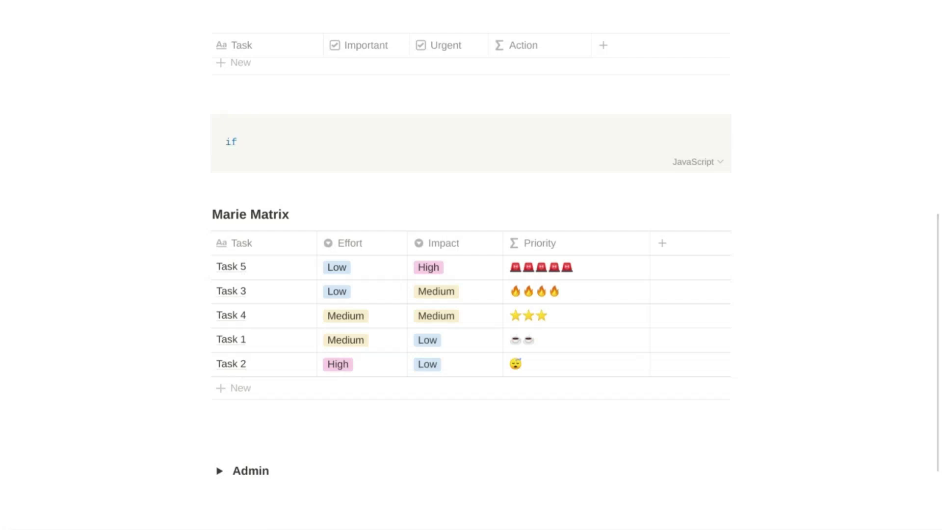
pyautogui.write('( prop("')
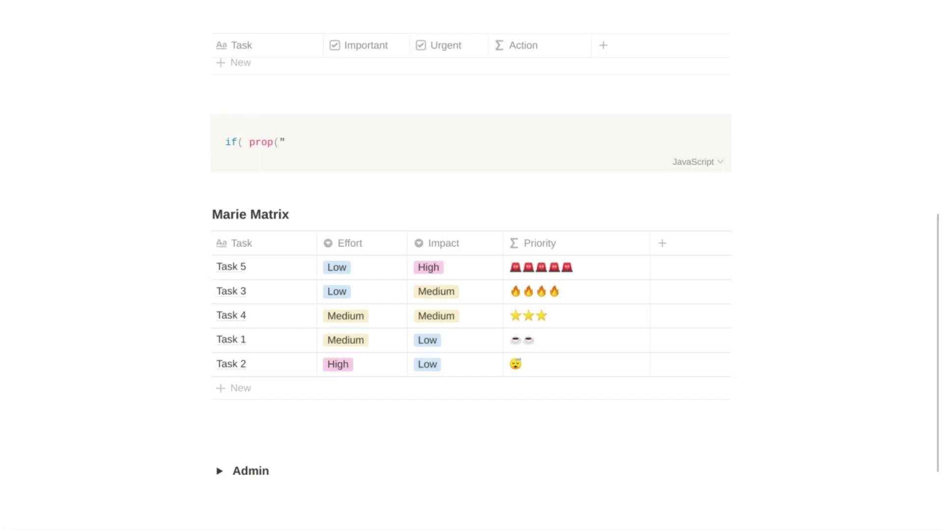
pyautogui.write('"Total Pri')
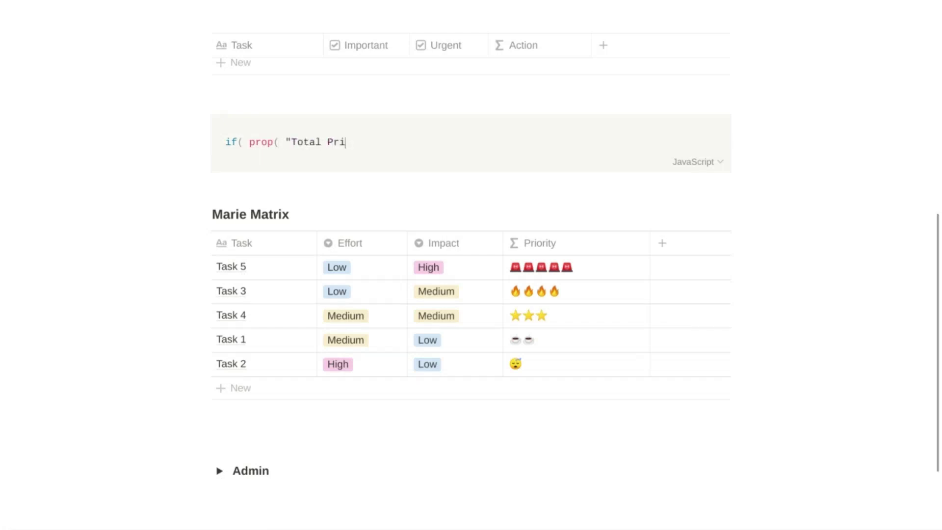
pyautogui.write('ority" ) == 2')
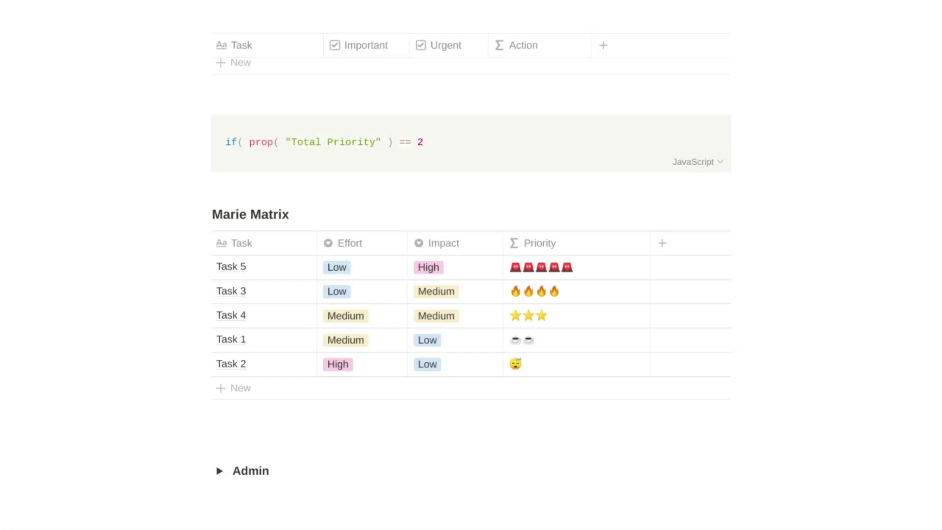
pyautogui.write(',')
pyautogui.press('Return')
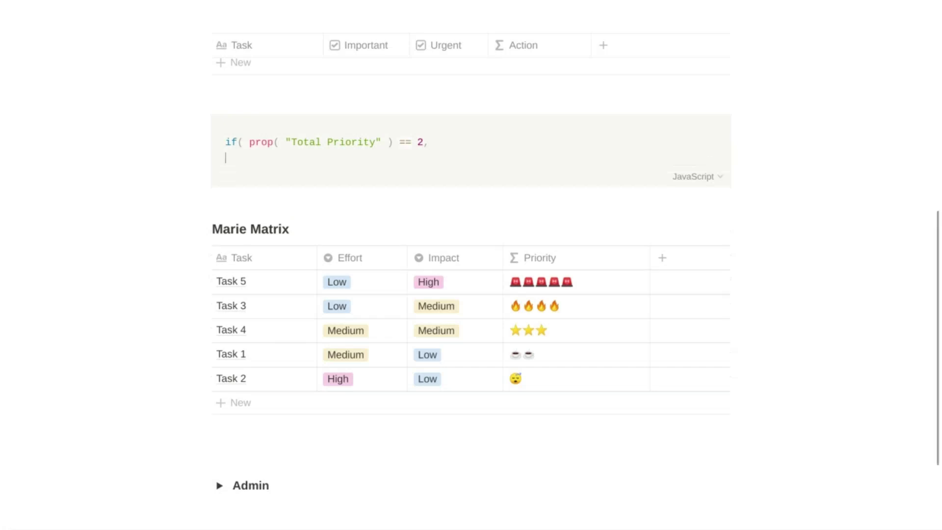
# - Enter Task 5's Priority emojis "🚨🚨🚨🚨🚨" as the result for a Total Priority of 2, ending with a comma
pyautogui.click(526, 280)
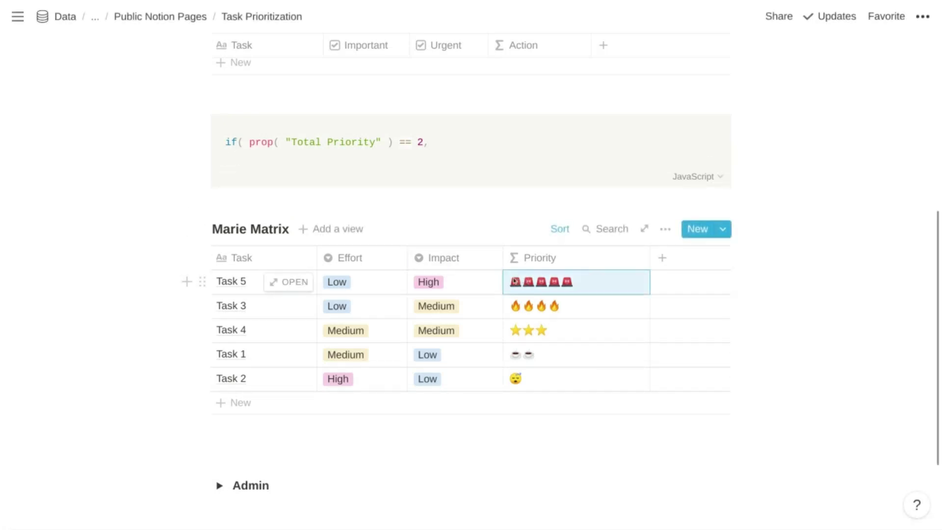
pyautogui.click(273, 157)
pyautogui.write('"')
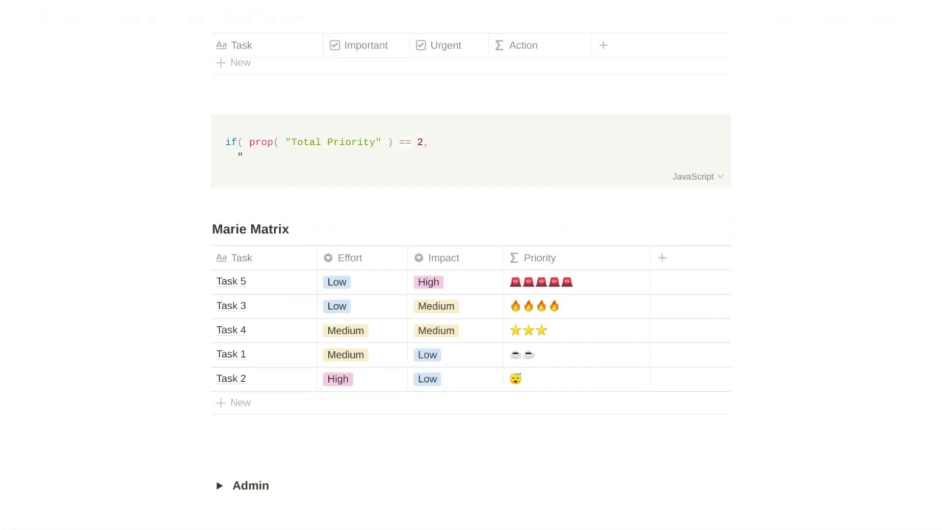
pyautogui.write('🚨🚨🚨🚨🚨')
pyautogui.write('"')
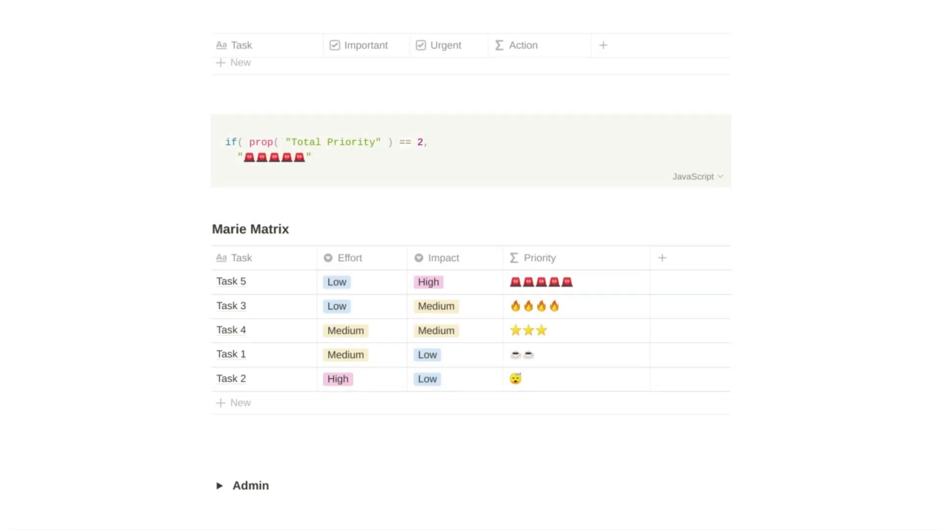
pyautogui.write(',')
pyautogui.press('Return')
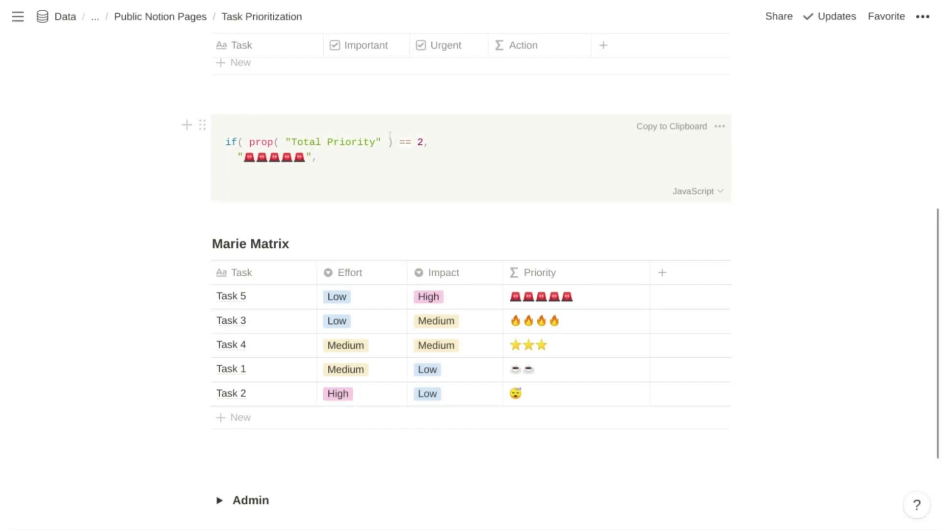
# - Nest a copy of the first condition beneath the siren result, changing its value to 3, with an indented line below it
pyautogui.moveTo(423, 142); pyautogui.dragTo(222, 141)
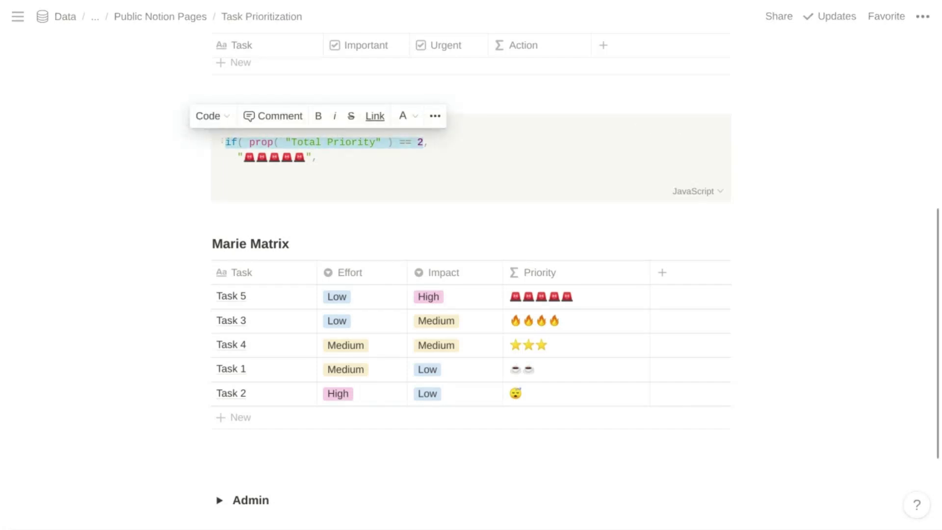
pyautogui.hotkey('ctrl', 'c')
pyautogui.click(315, 170)
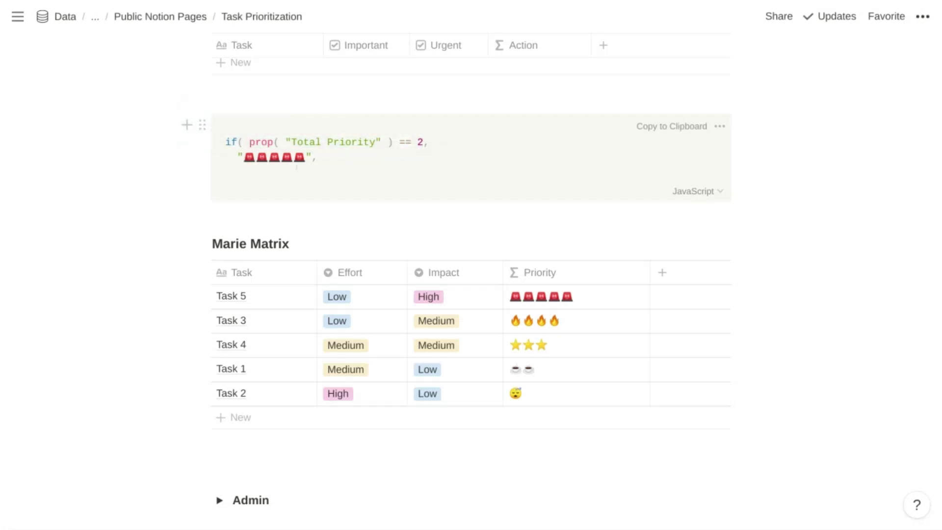
pyautogui.hotkey('ctrl', 'v')
pyautogui.press('BackSpace')
pyautogui.write('3')
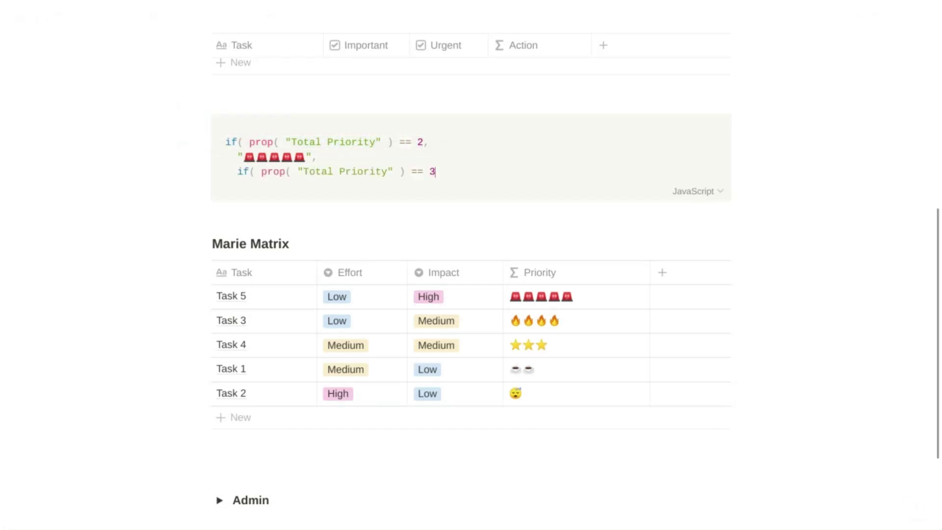
pyautogui.write(',')
pyautogui.press('Return')
pyautogui.press('Tab')
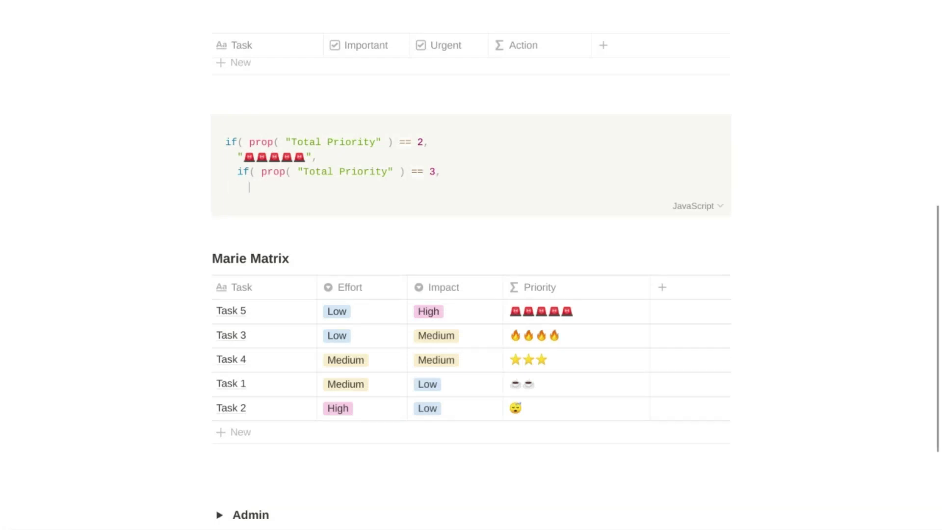
# - Copy Task 3's Priority emojis into the code block as "🔥🔥🔥🔥", the result for a Total Priority of 3
pyautogui.click(524, 335)
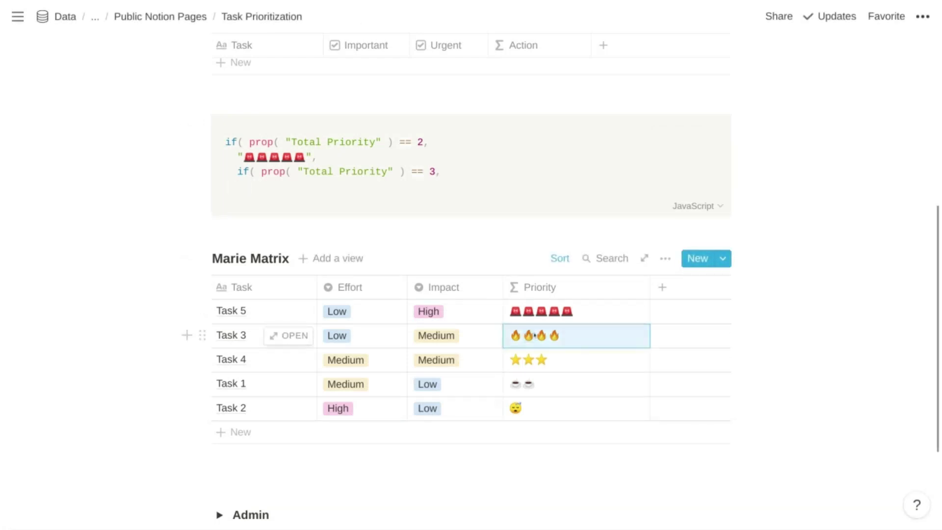
pyautogui.click(280, 181)
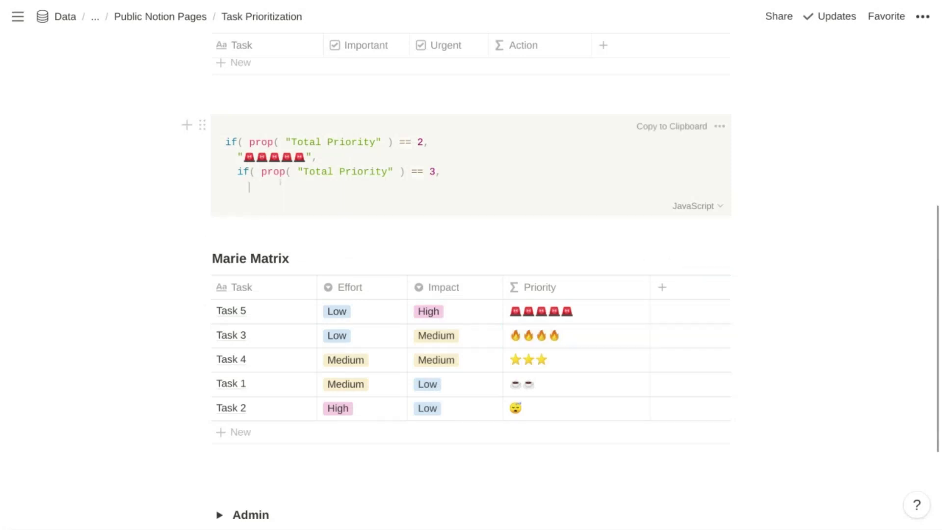
pyautogui.write('"')
pyautogui.hotkey('ctrl', 'v')
pyautogui.write('"')
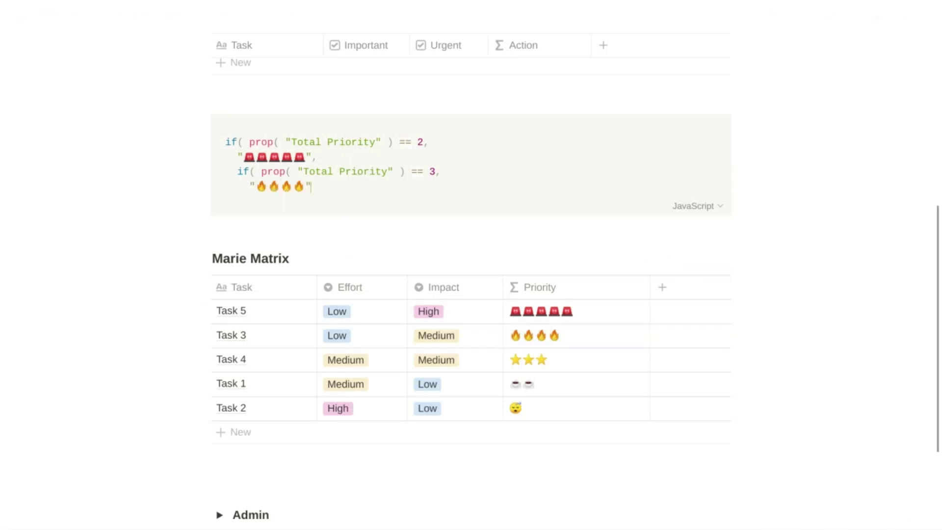
pyautogui.write(',')
pyautogui.press('Return')
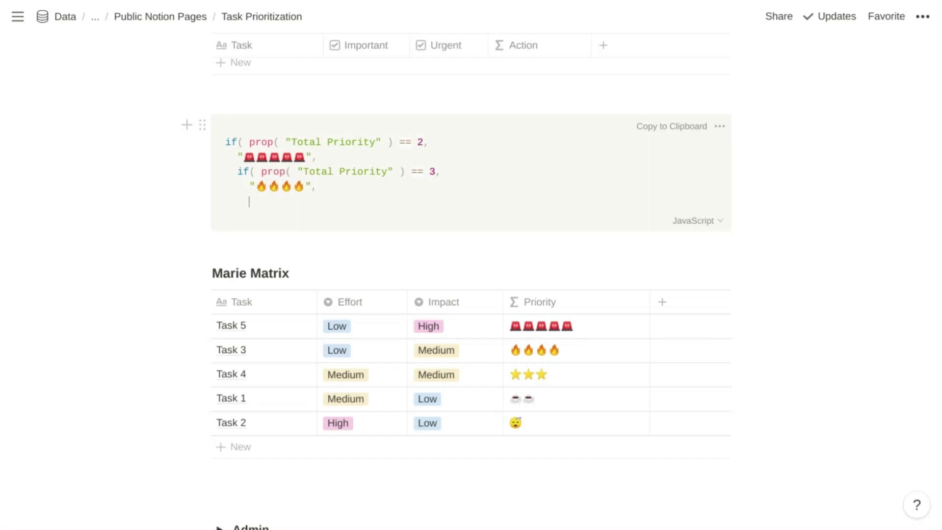
# - Nest a copy of the second condition beneath the fire result with its value set to 4, followed by a line for its result
pyautogui.moveTo(435, 172); pyautogui.dragTo(235, 170)
pyautogui.hotkey('ctrl', 'c')
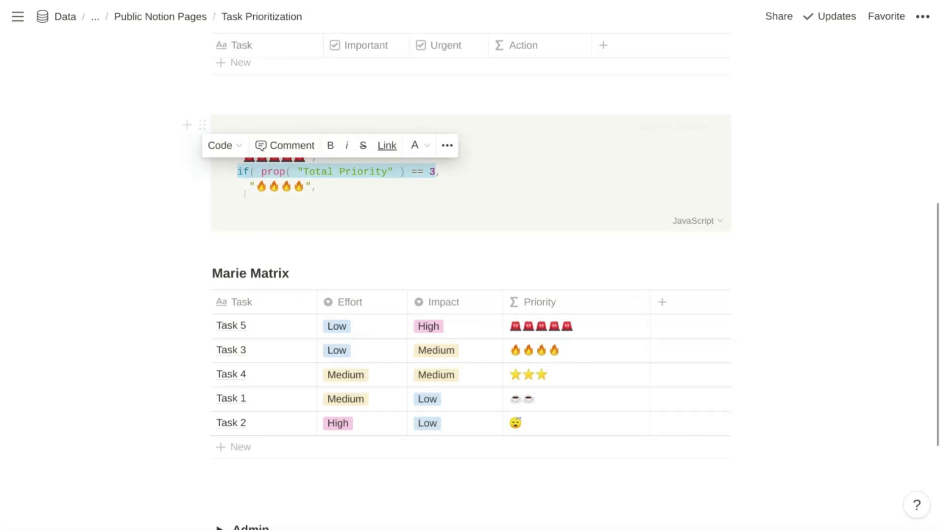
pyautogui.press('Down')
pyautogui.press('End')
pyautogui.press('Return')
pyautogui.hotkey('ctrl', 'v')
pyautogui.press('BackSpace')
pyautogui.write('4')
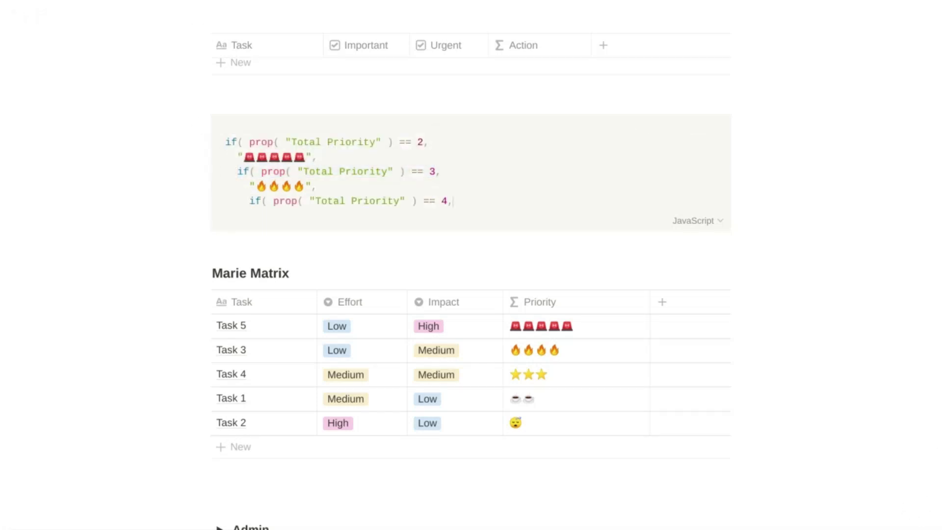
pyautogui.press('Return')
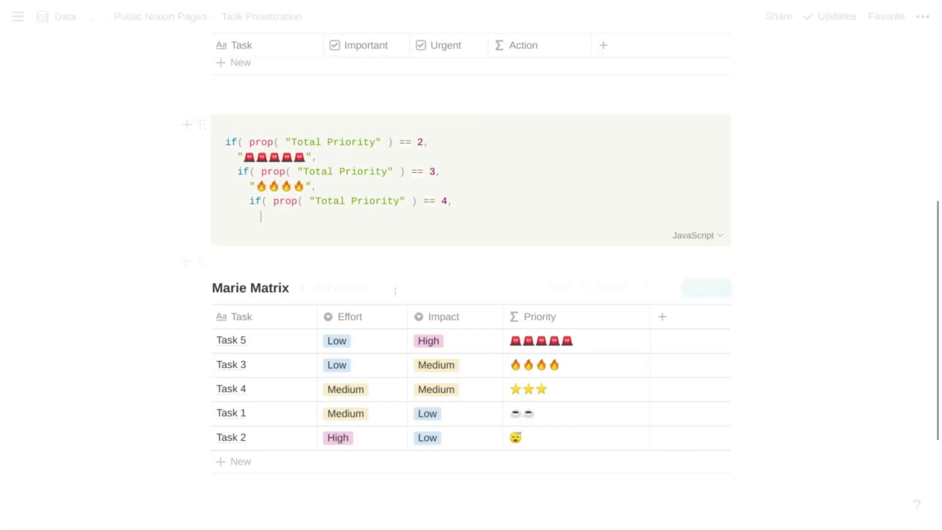
# - Copy Task 4's Priority emojis into the code block as "⭐⭐⭐", the result for a Total Priority of 4
pyautogui.click(530, 389)
pyautogui.click(530, 389)
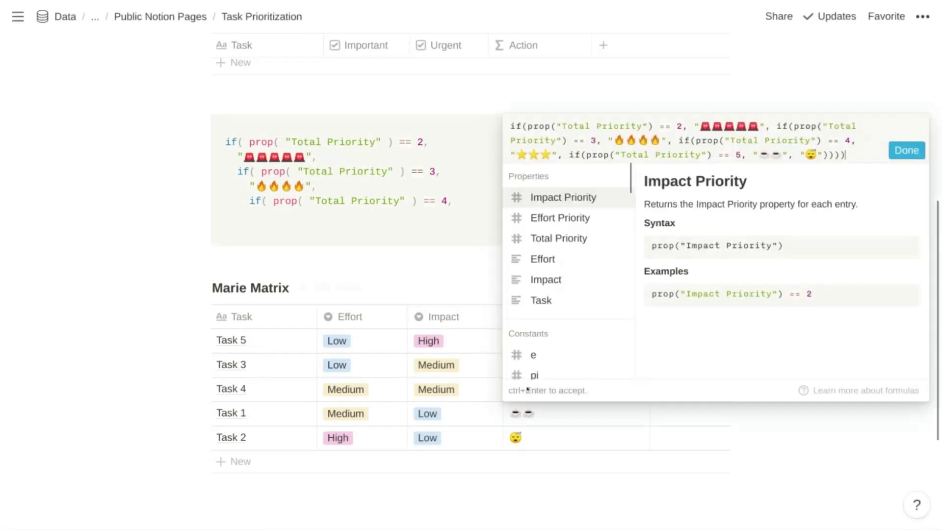
pyautogui.press('Escape')
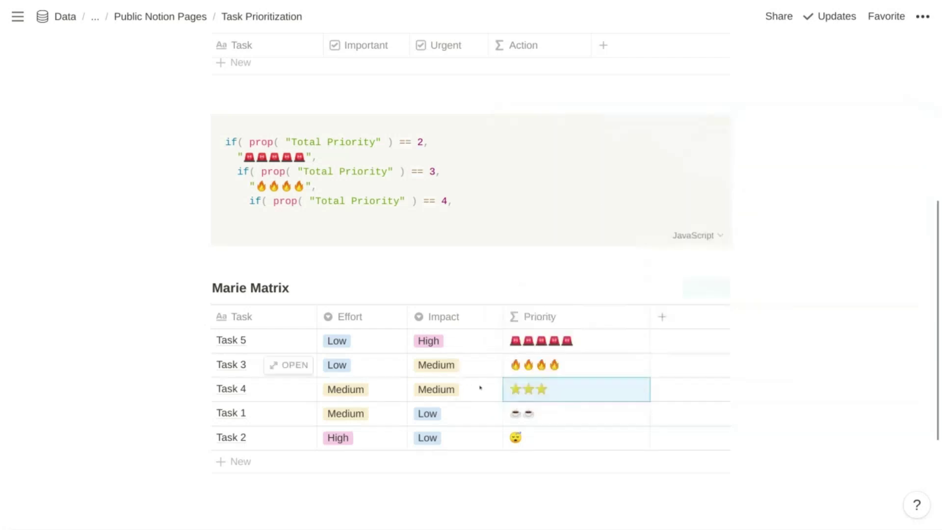
pyautogui.click(334, 214)
pyautogui.write('"')
pyautogui.hotkey('ctrl', 'v')
pyautogui.write('",')
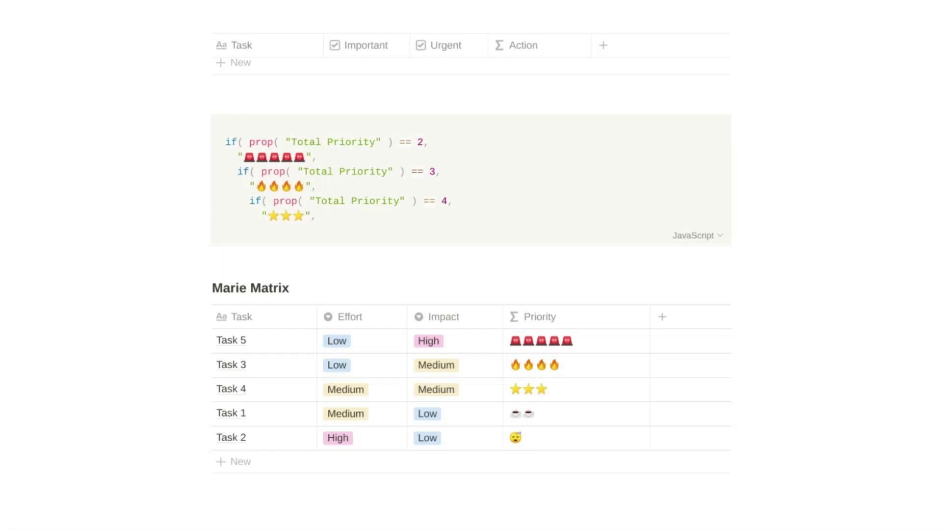
pyautogui.press('Return')
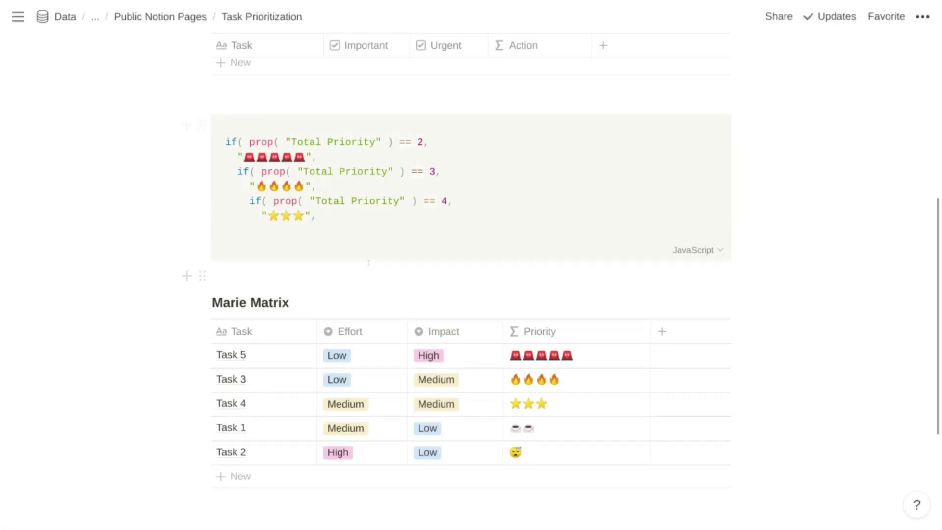
# - Nest a copy of the third condition beneath the star result, changing its Total Priority value to 5
pyautogui.click(446, 201)
pyautogui.moveTo(446, 201); pyautogui.dragTo(247, 192)
pyautogui.hotkey('ctrl', 'c')
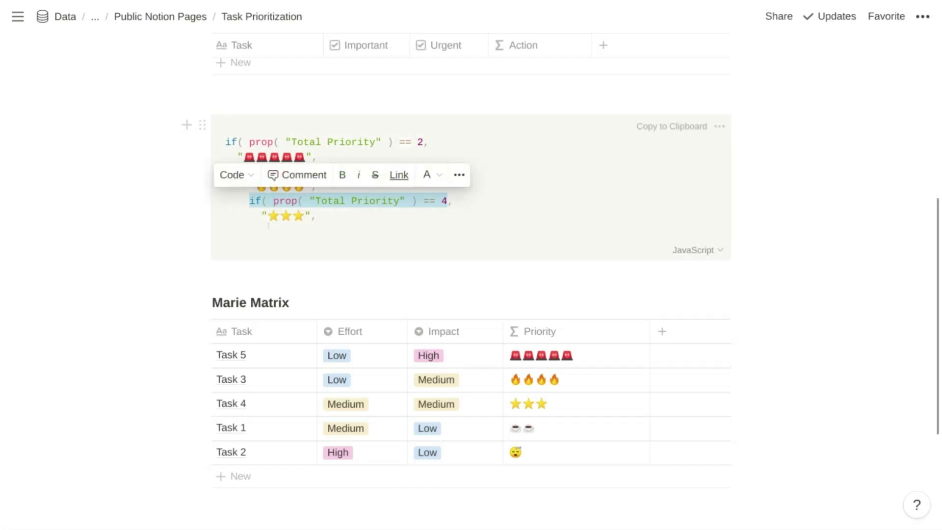
pyautogui.click(268, 229)
pyautogui.hotkey('ctrl', 'v')
pyautogui.press('BackSpace')
pyautogui.write('5,')
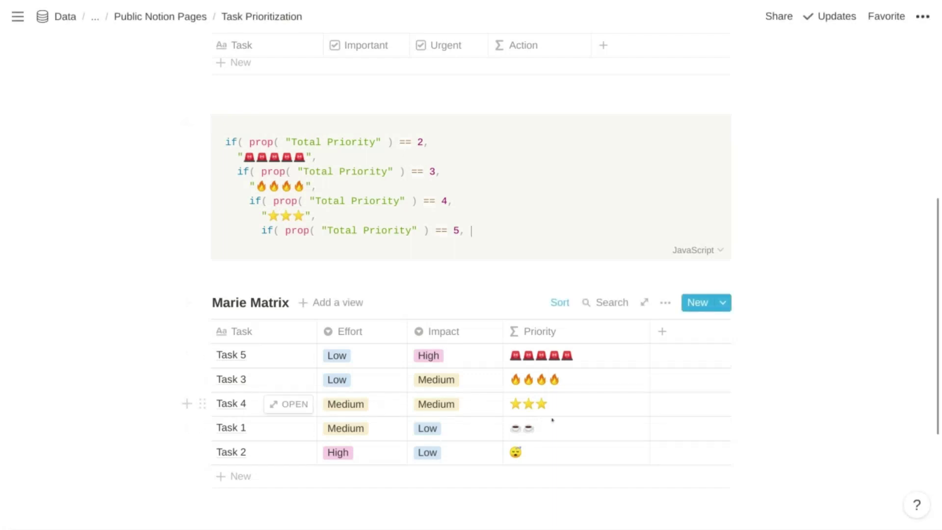
# - Complete the innermost condition with Task 1's "☕☕" as its result and Task 2's "😴" as the fallback
pyautogui.click(541, 428)
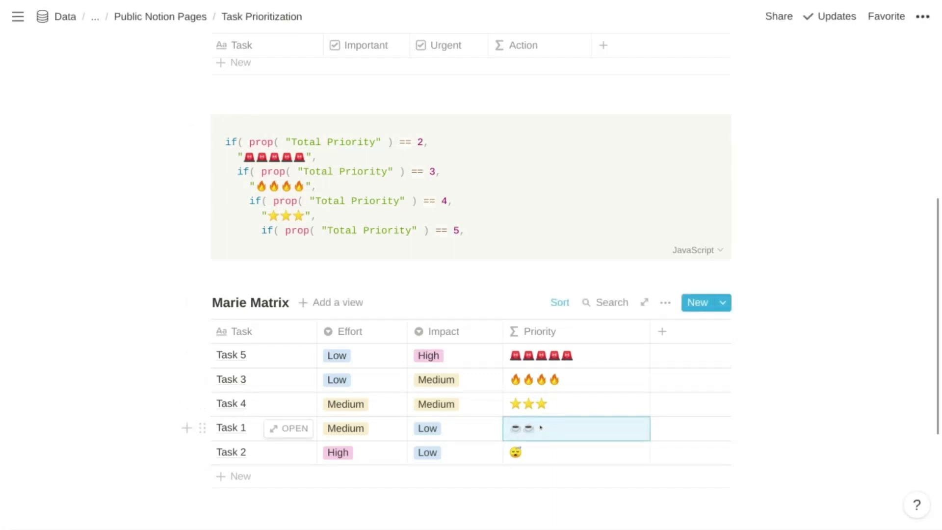
pyautogui.click(479, 229)
pyautogui.write('"')
pyautogui.hotkey('ctrl', 'v')
pyautogui.write('",')
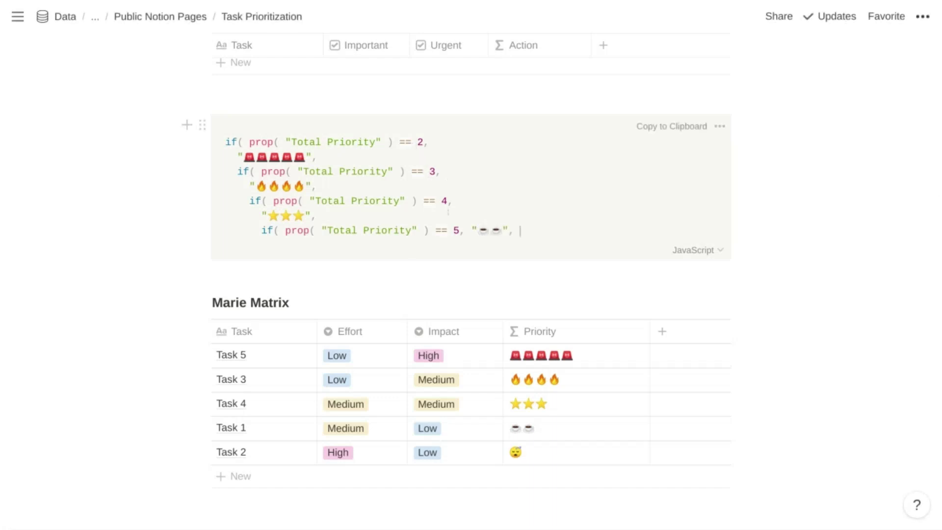
pyautogui.click(546, 452)
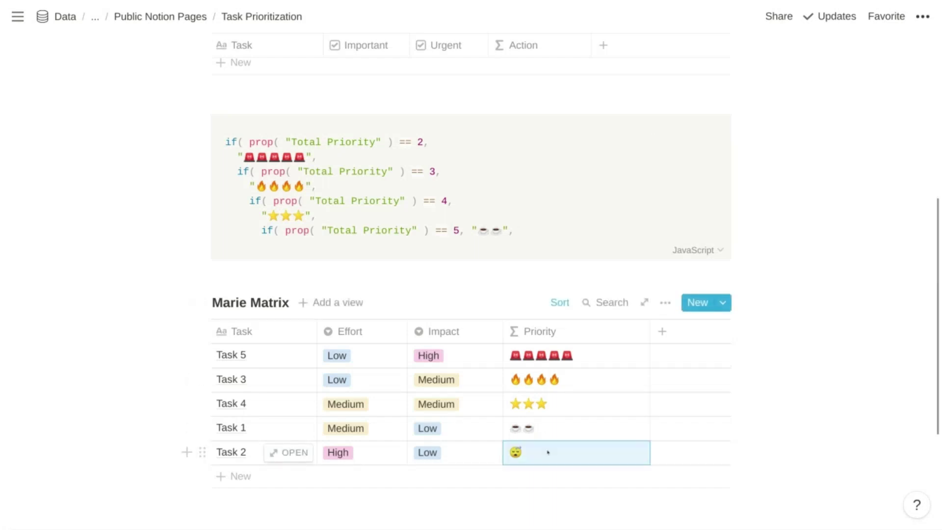
pyautogui.click(542, 228)
pyautogui.write('"😴"')
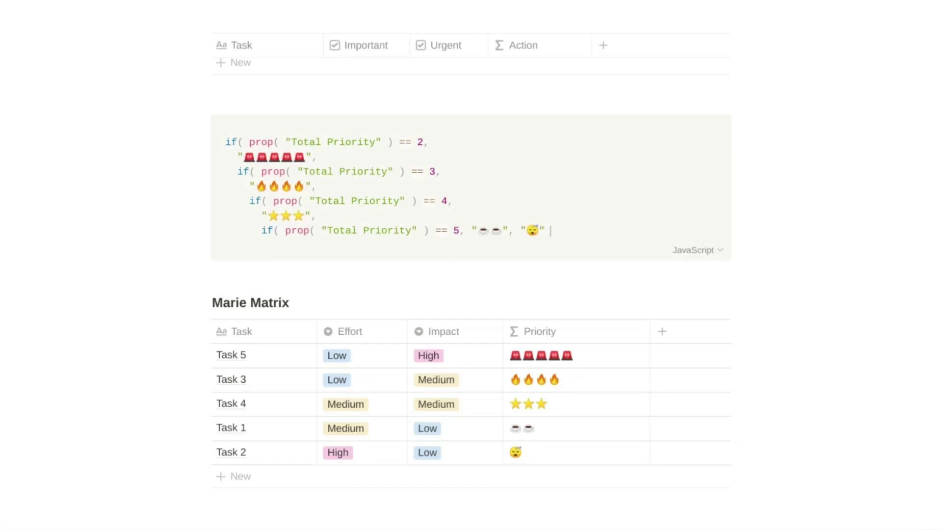
# - Close all four nested if statements in the code block, with the three outer closing parentheses on separate lines of decreasing indentation
pyautogui.write(')')
pyautogui.press('Return')
pyautogui.write(')')
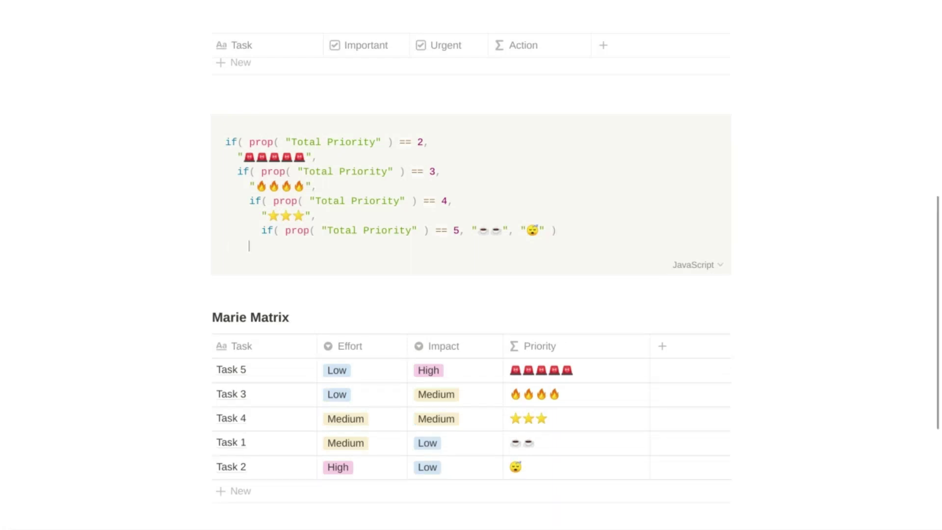
pyautogui.press('Return')
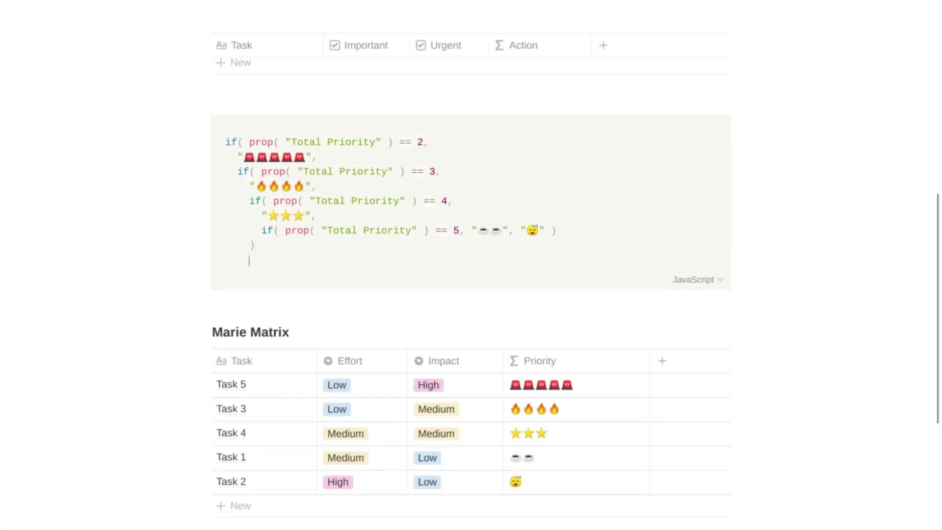
pyautogui.write(')')
pyautogui.press('Return')
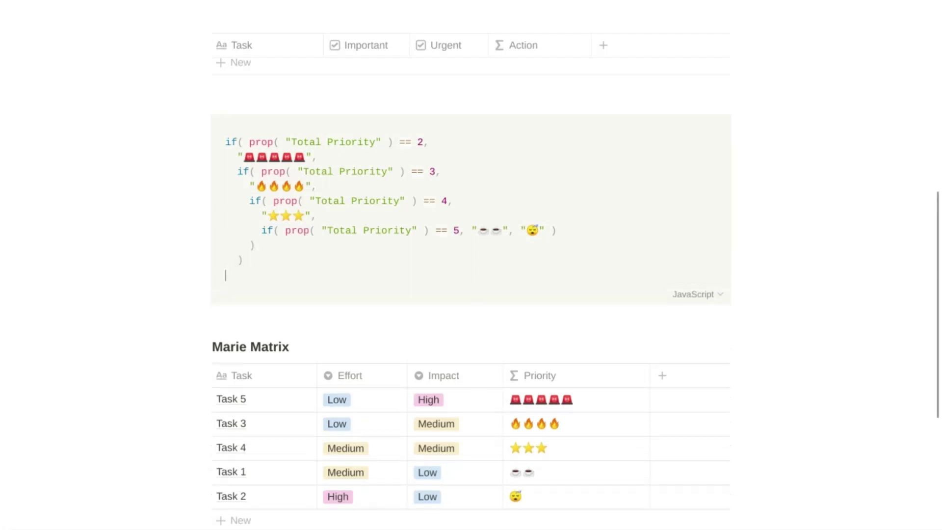
pyautogui.write(')')
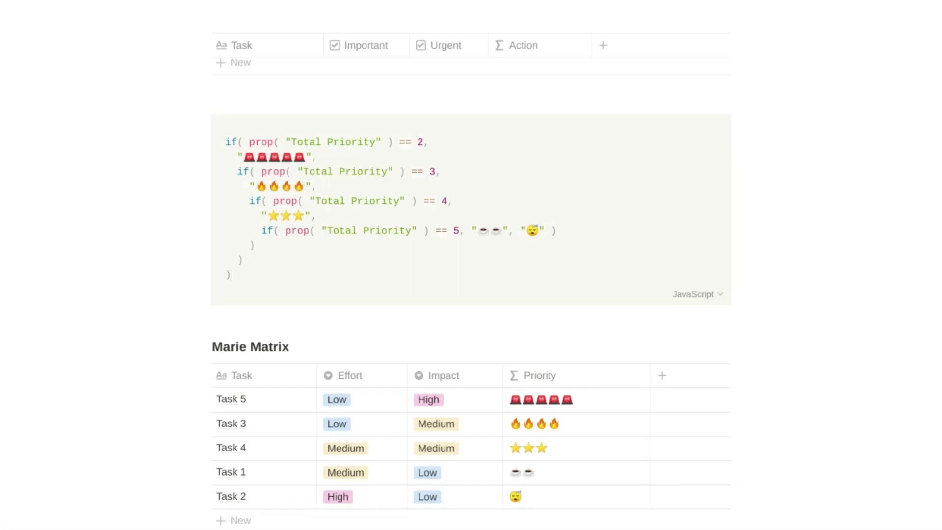
# - Replace the Marie Matrix's Priority formula with a copy of the complete nested if formula from the code block
pyautogui.hotkey('ctrl', 'a')
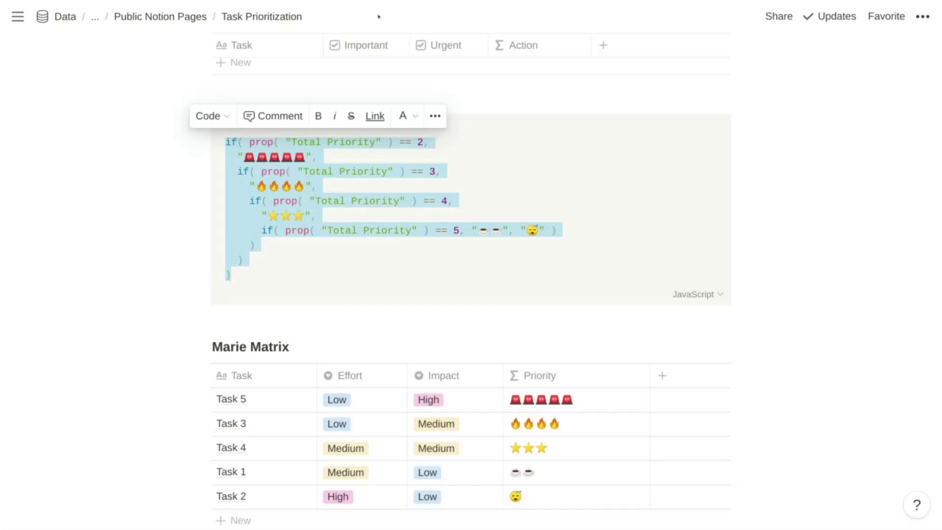
pyautogui.click(537, 399)
pyautogui.hotkey('ctrl', 'a')
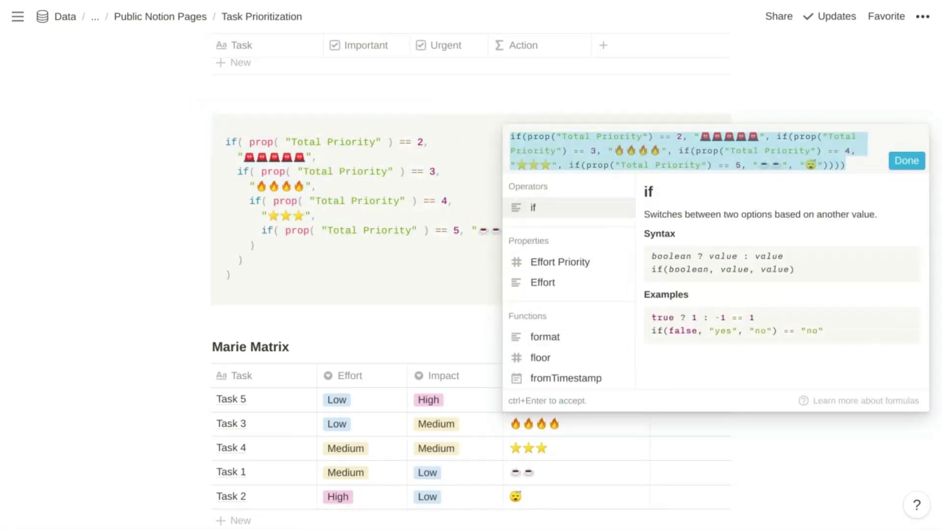
pyautogui.press('BackSpace')
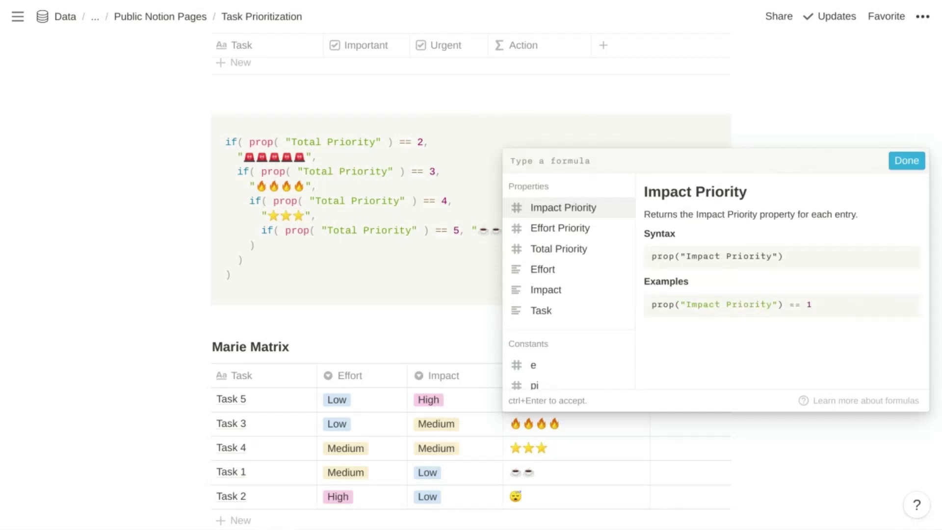
pyautogui.hotkey('ctrl', 'v')
pyautogui.hotkey('ctrl', 'Return')
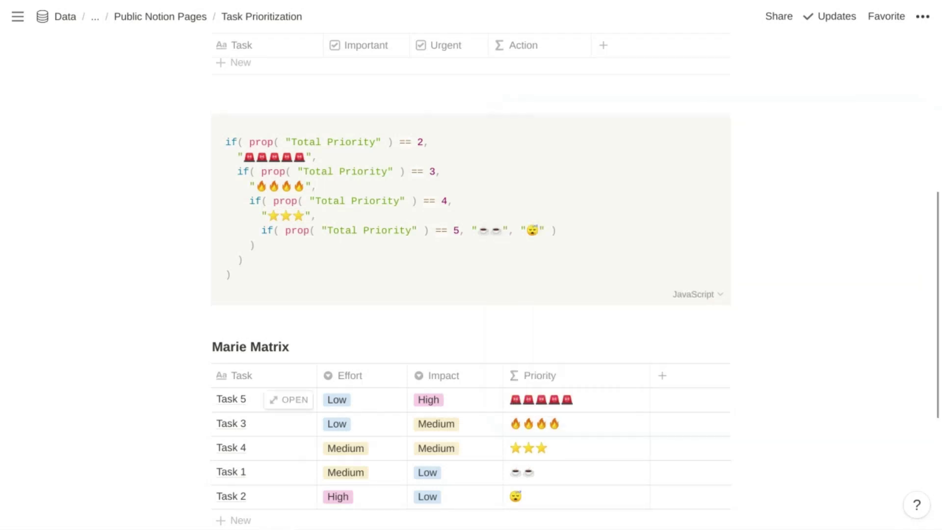
pyautogui.scroll(-3, 139, 439)
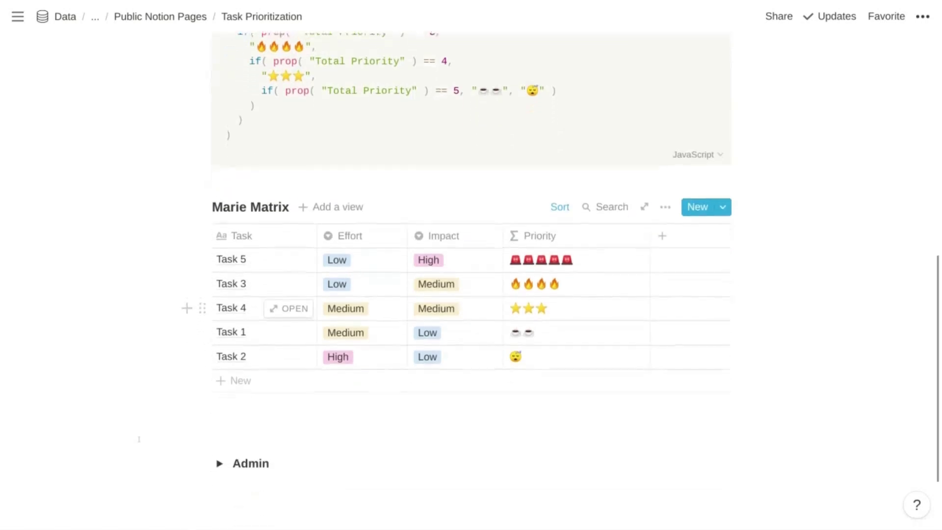